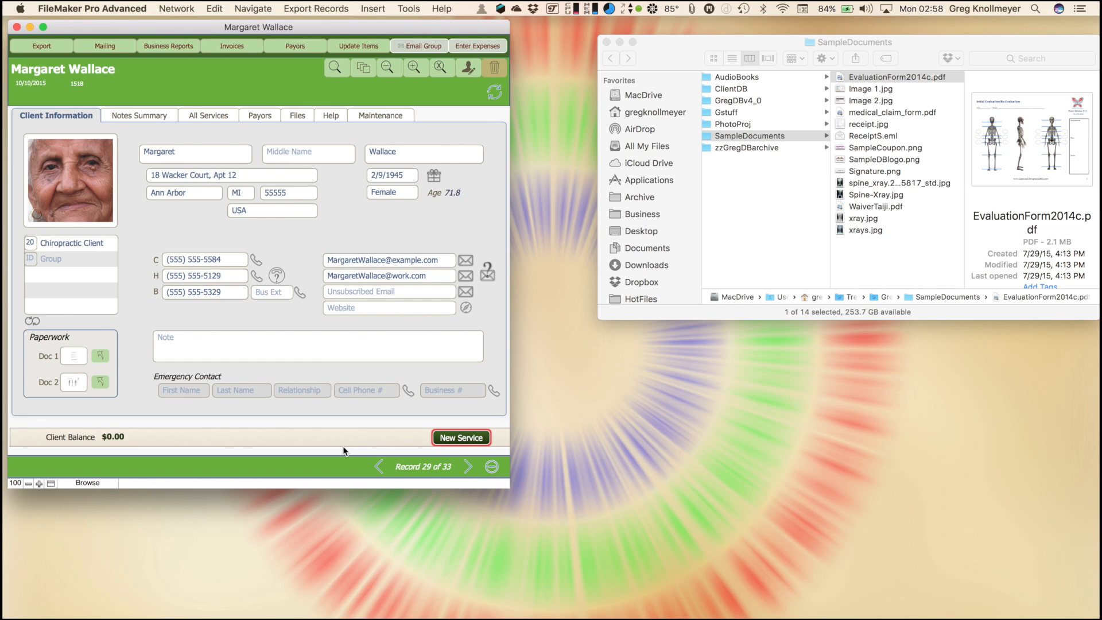
- Look through the two preceding client records and return to the starting record
left_click(380, 467)
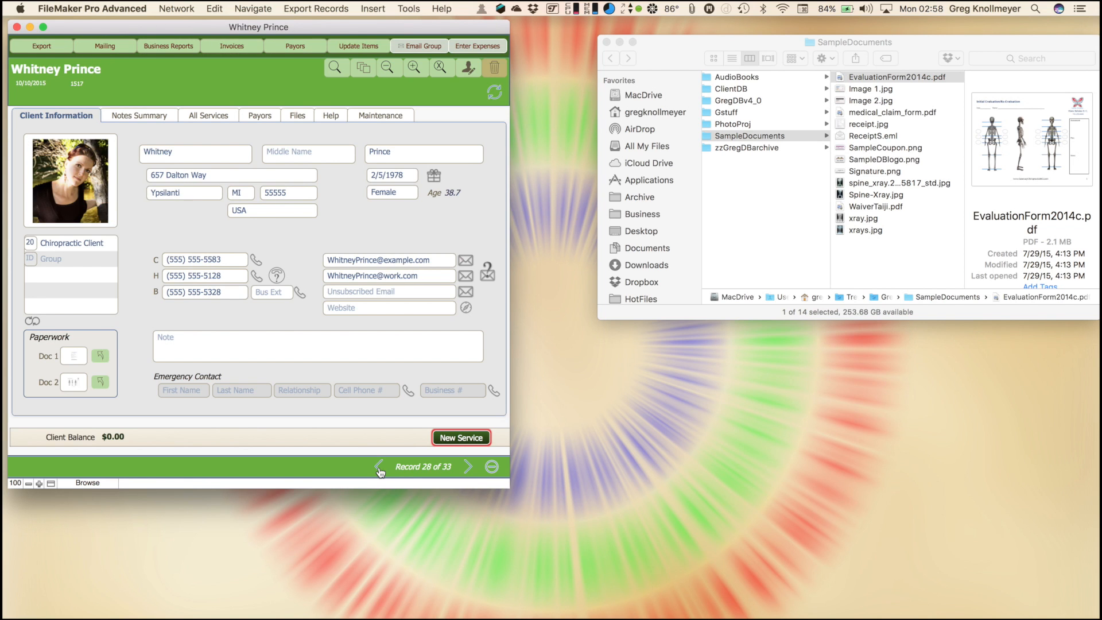
left_click(379, 467)
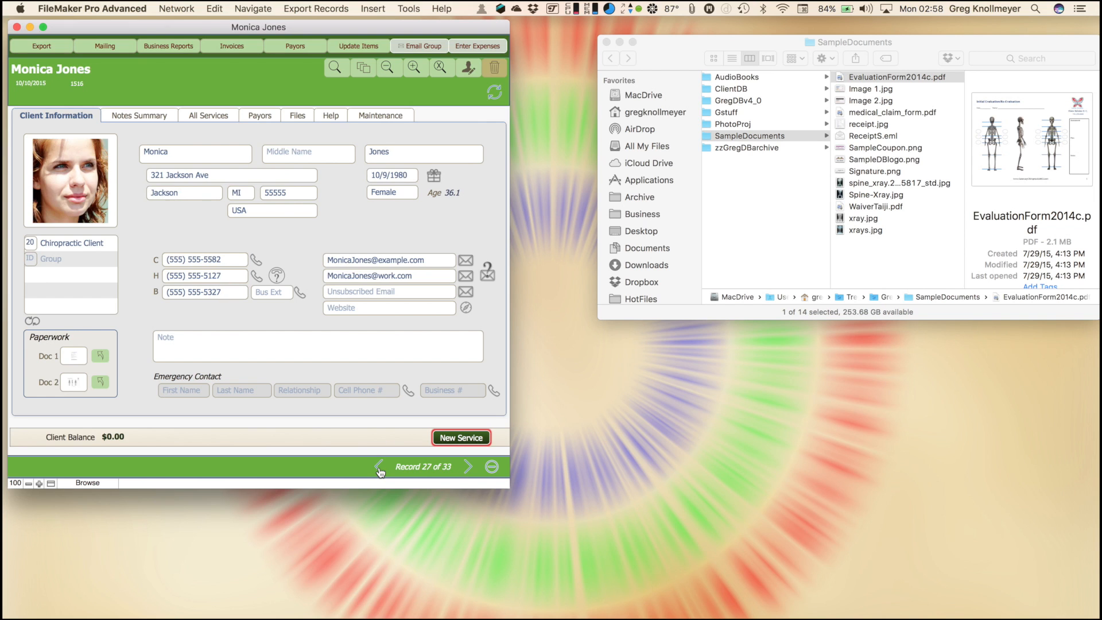
left_click(468, 469)
left_click(468, 470)
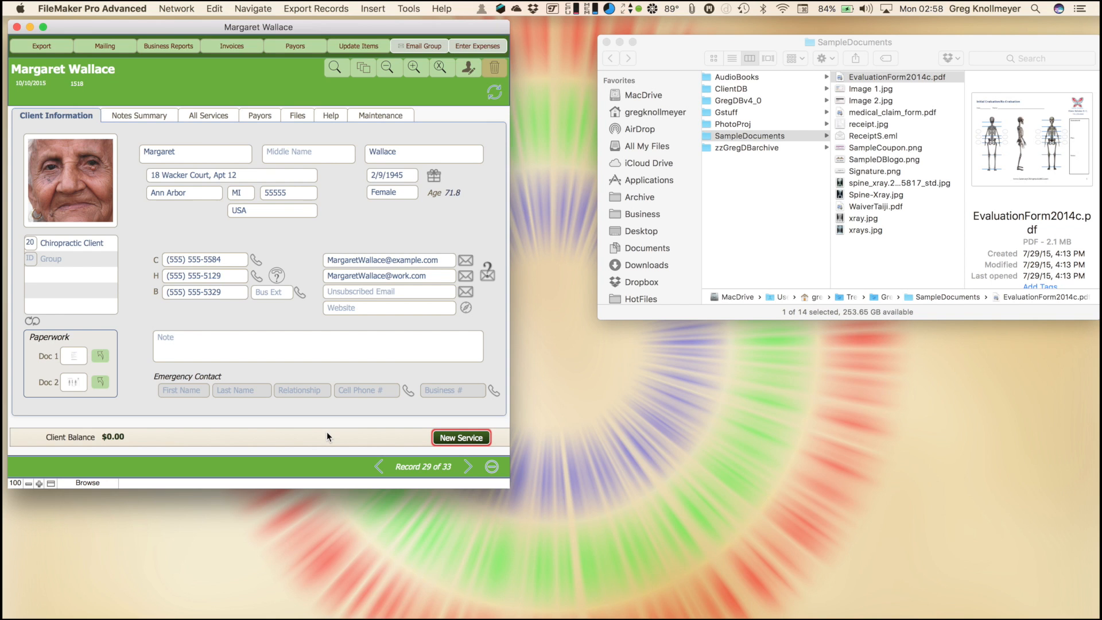
- Create a new client record and enter the client's first and last name
left_click(466, 71)
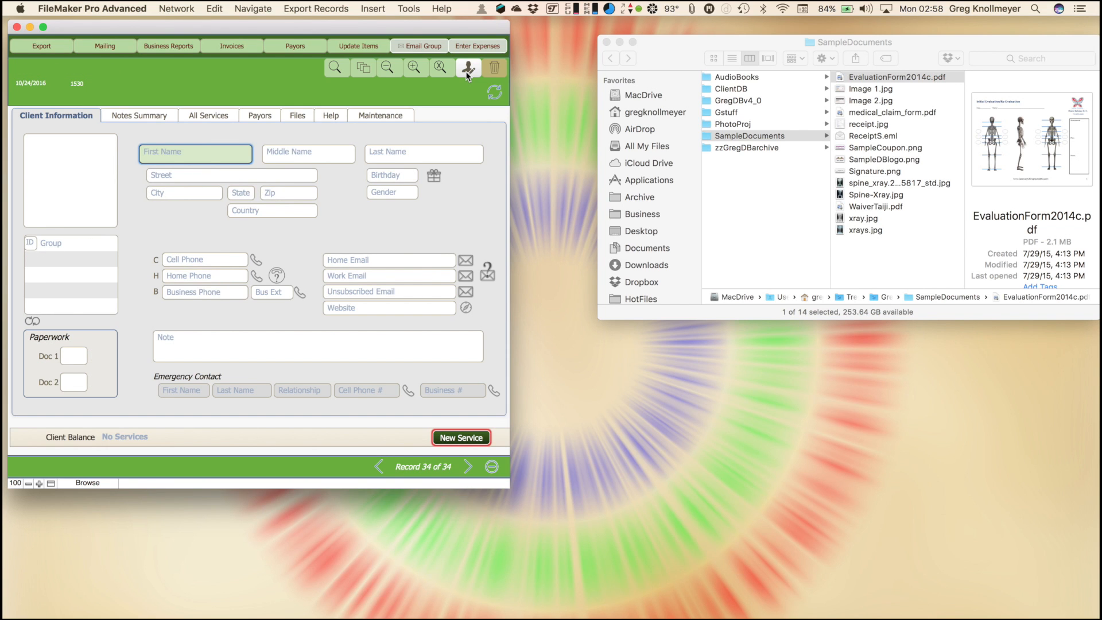
type("Harry")
key("Tab")
type("Hender")
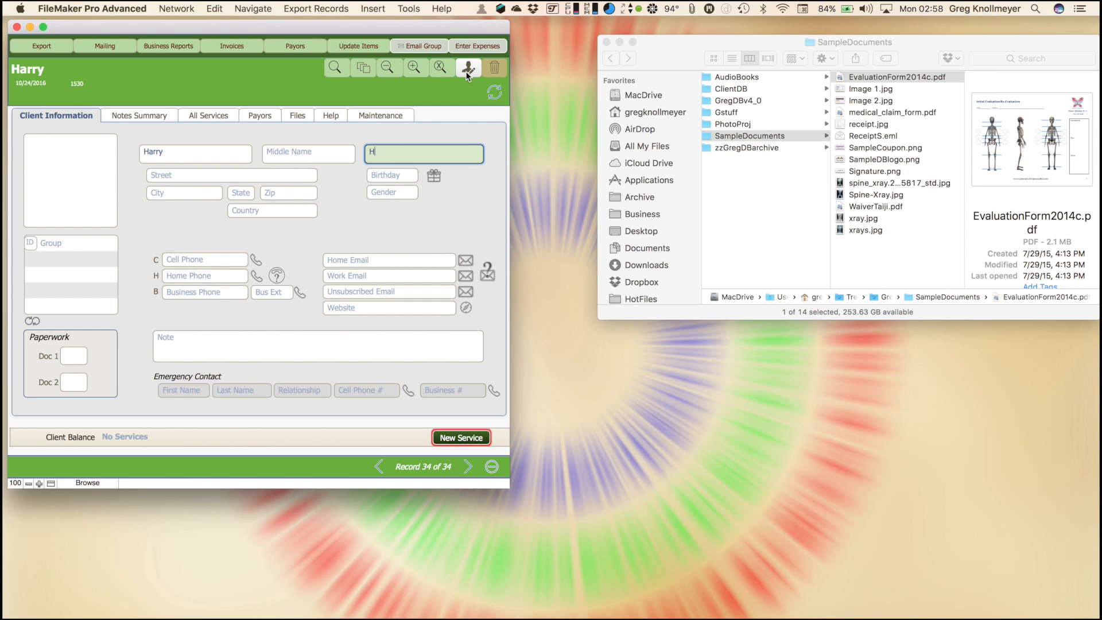
type("son")
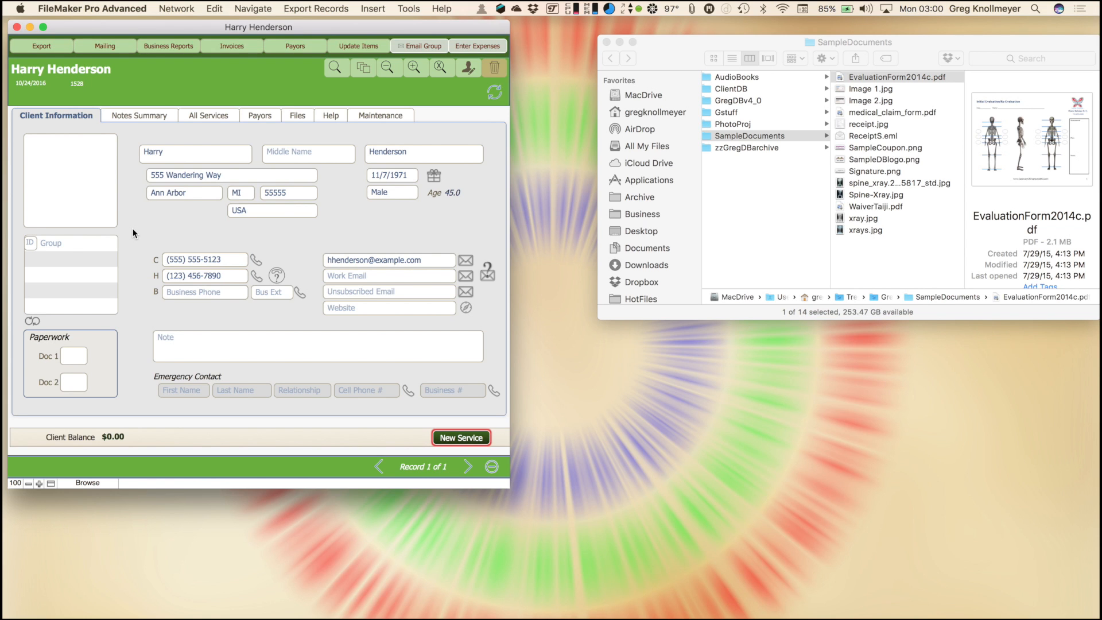
- Assign the client to the "Referred by" group and the Bodyworker group in the group list
left_click(33, 242)
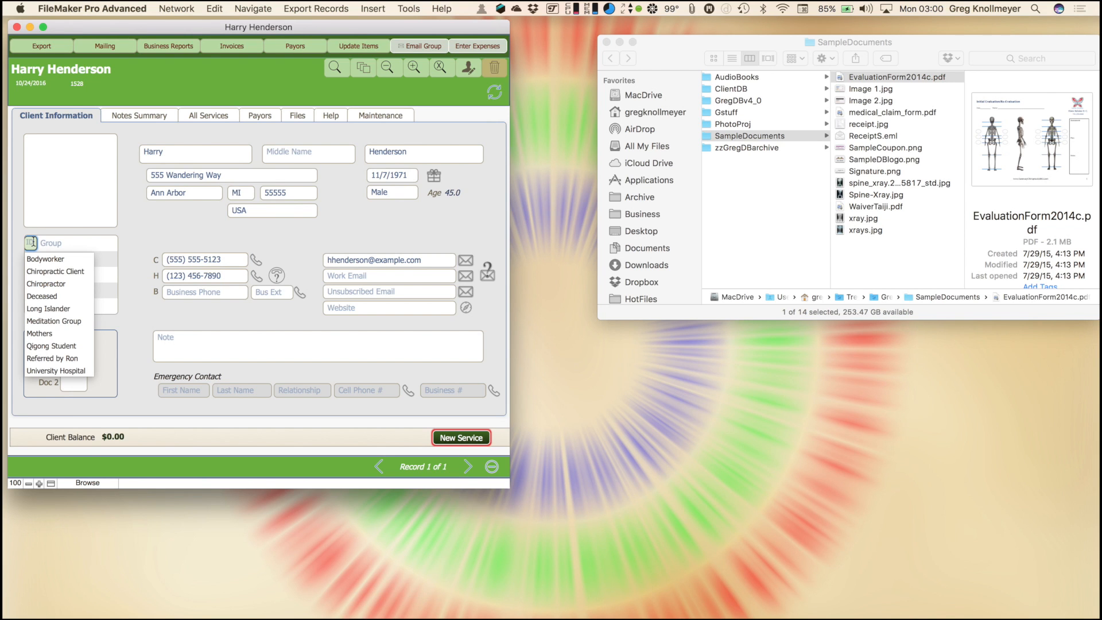
key("r")
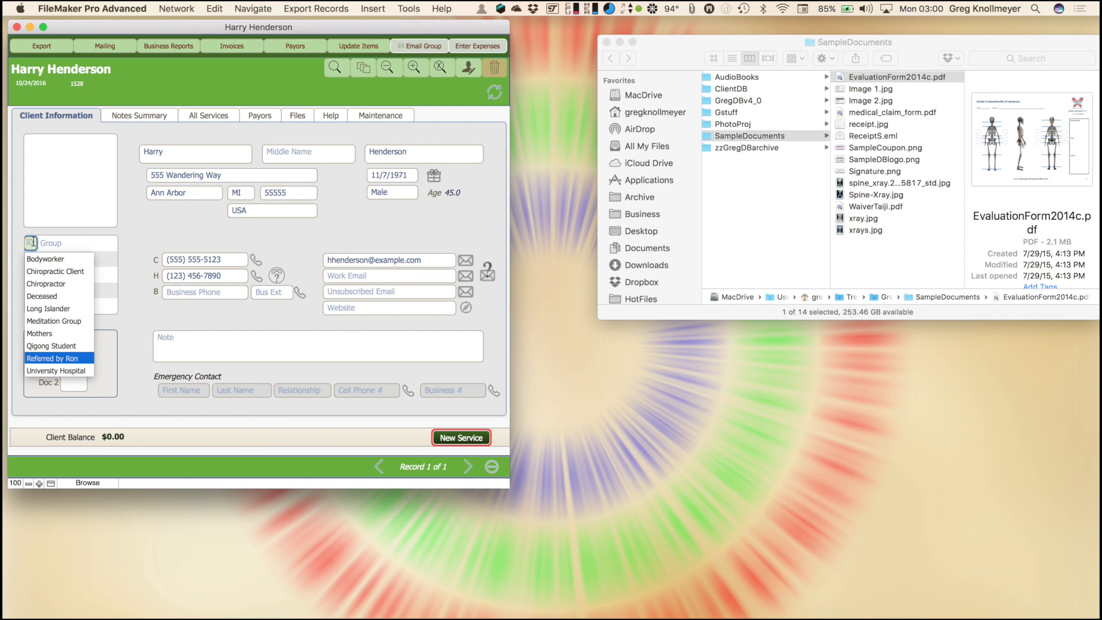
key("Return")
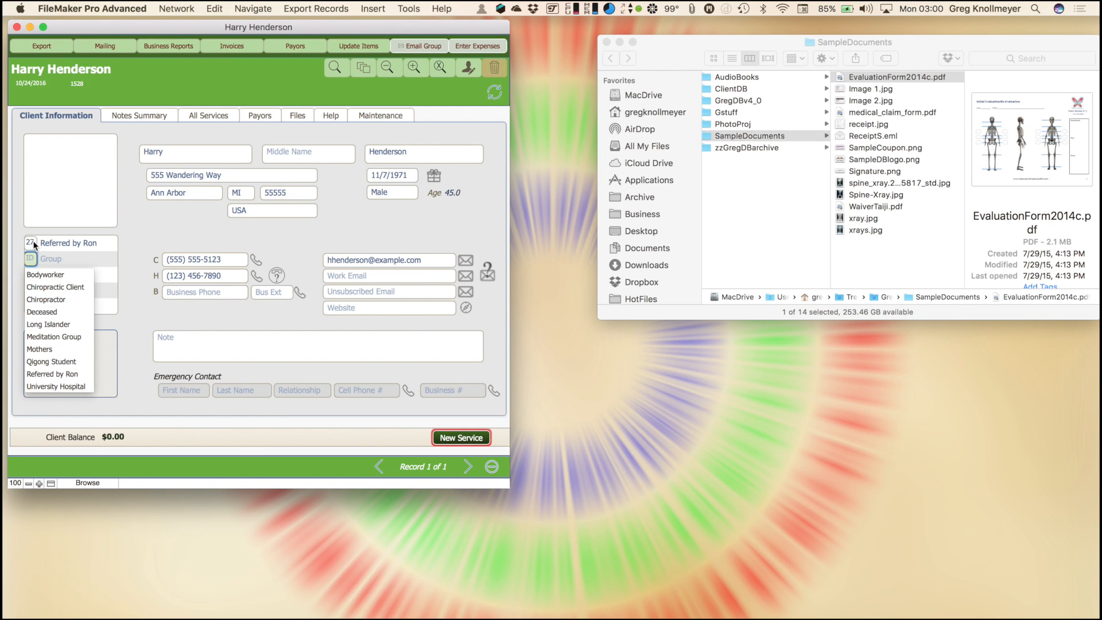
left_click(43, 276)
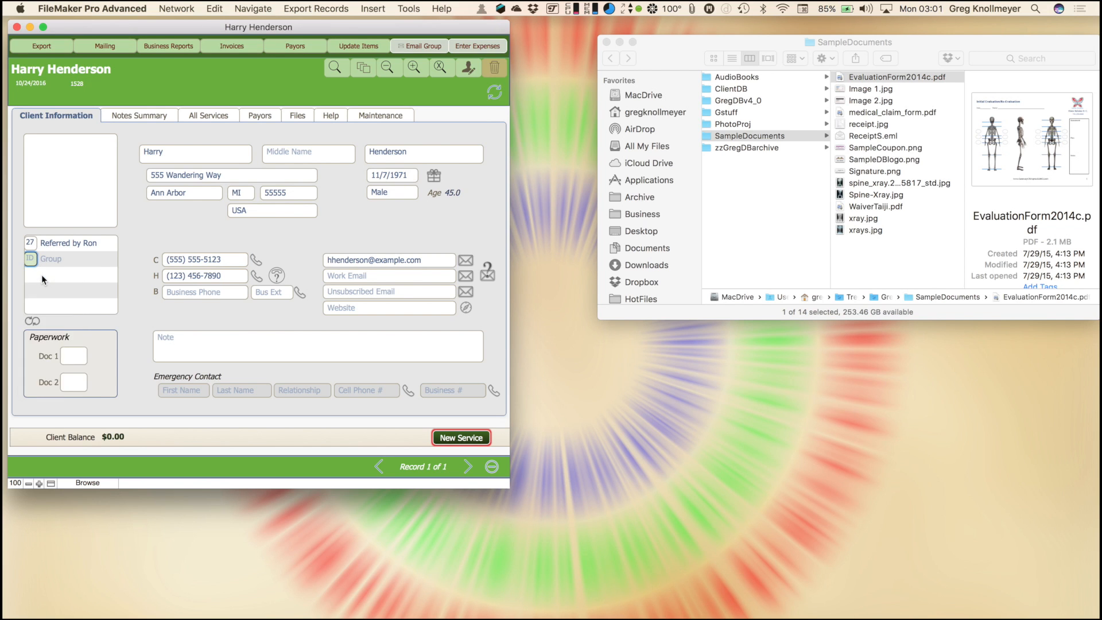
left_click(127, 280)
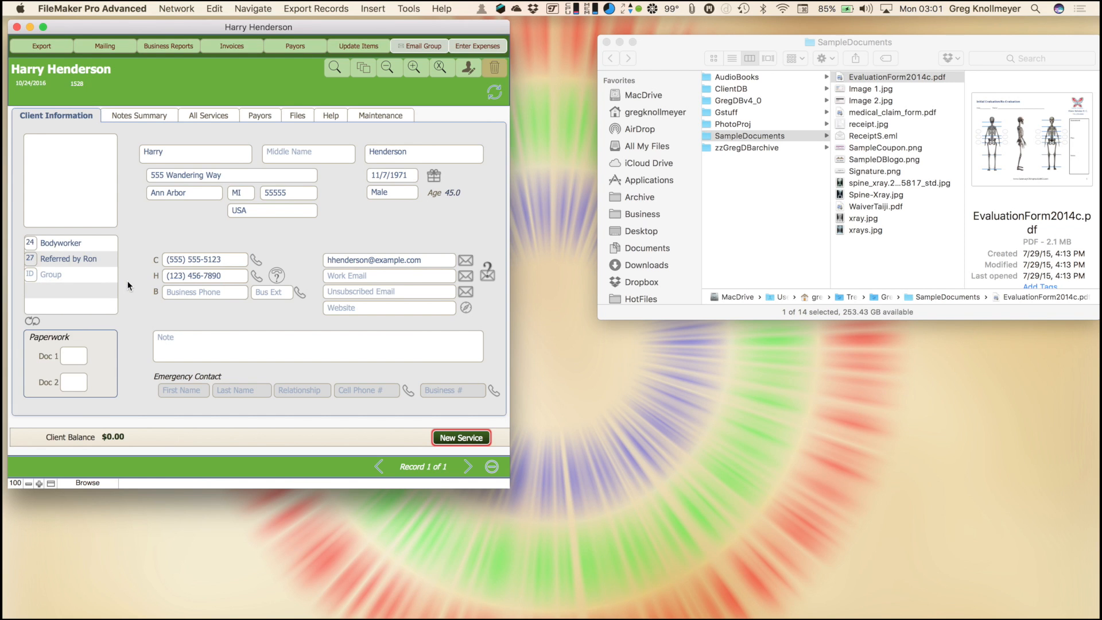
left_click(33, 275)
left_click(33, 275)
key("Escape")
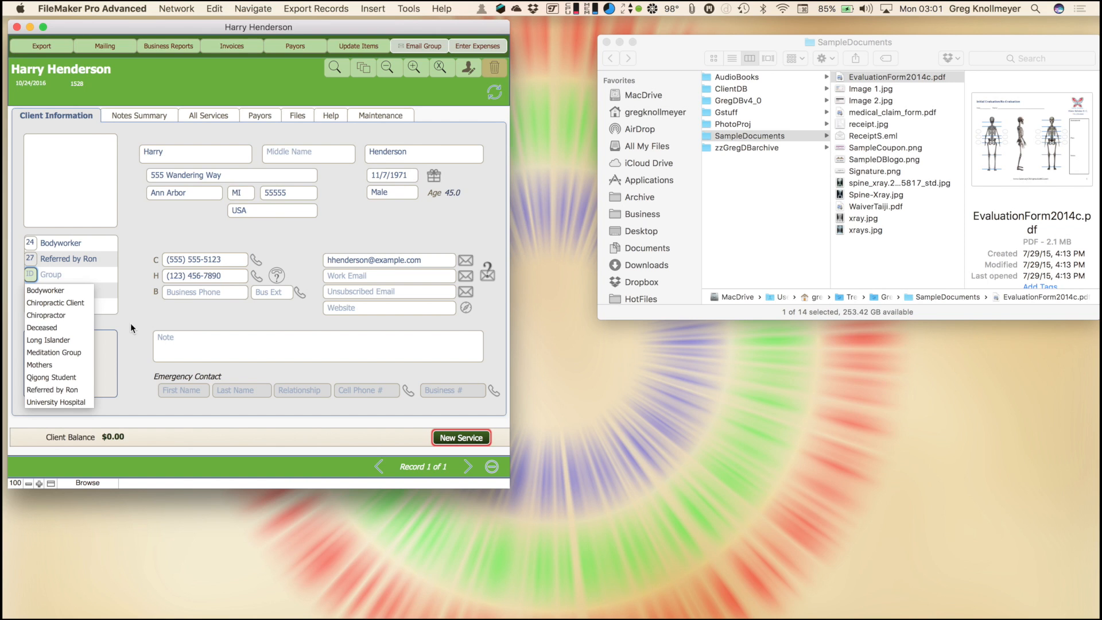
left_click(127, 243)
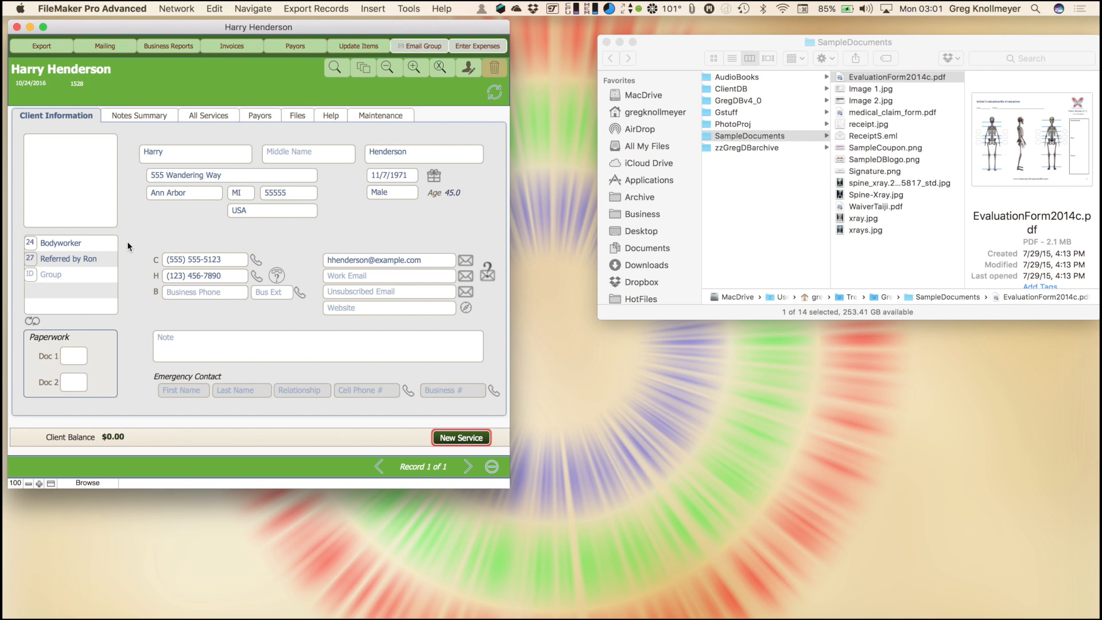
- Add the Deceased group to the client's group list
left_click(30, 274)
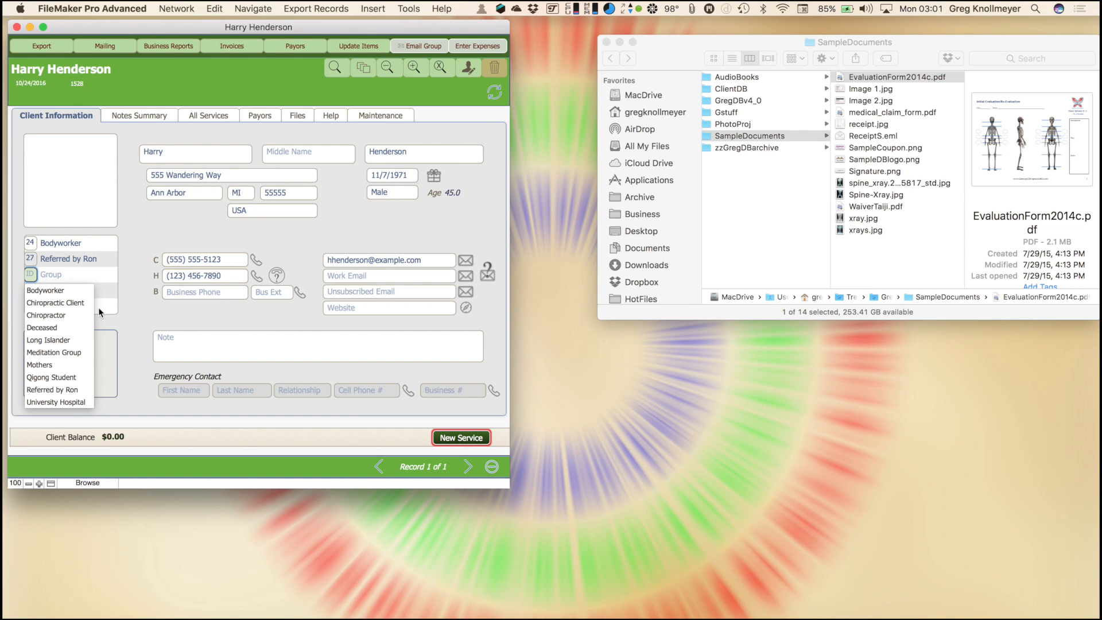
left_click(64, 327)
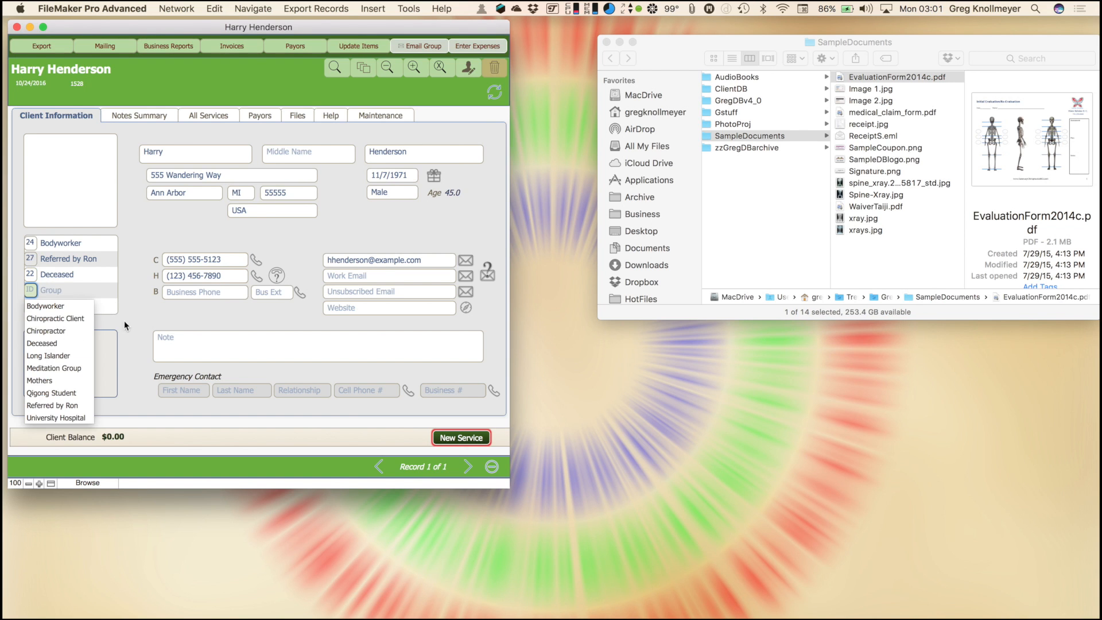
left_click(133, 321)
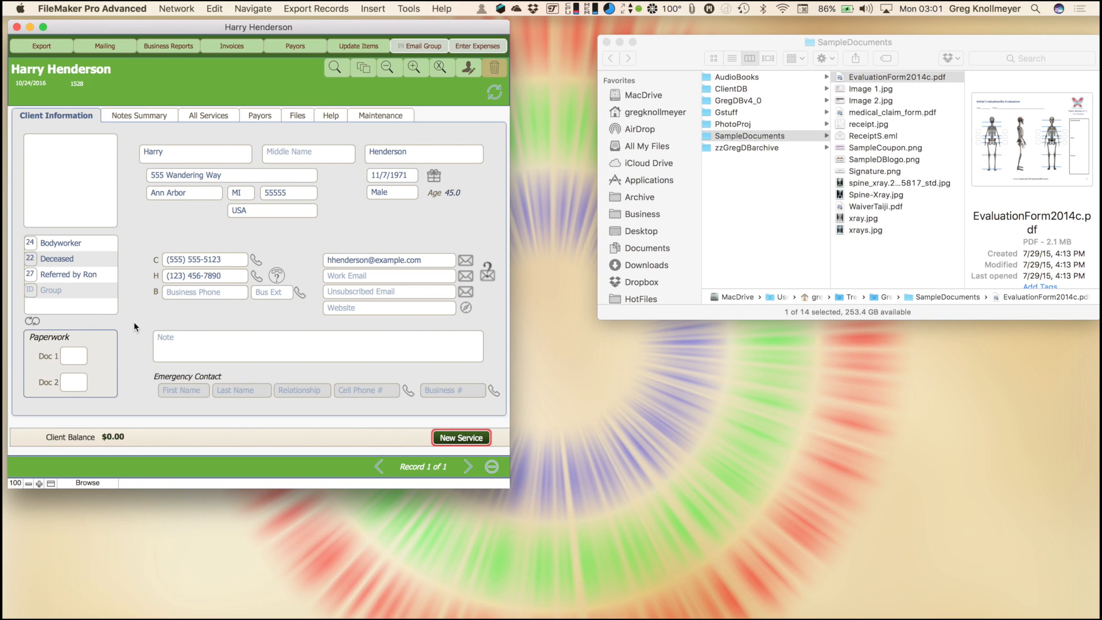
- Remove the Deceased group from the client's group list by clearing its ID, and refresh the list
left_click(31, 259)
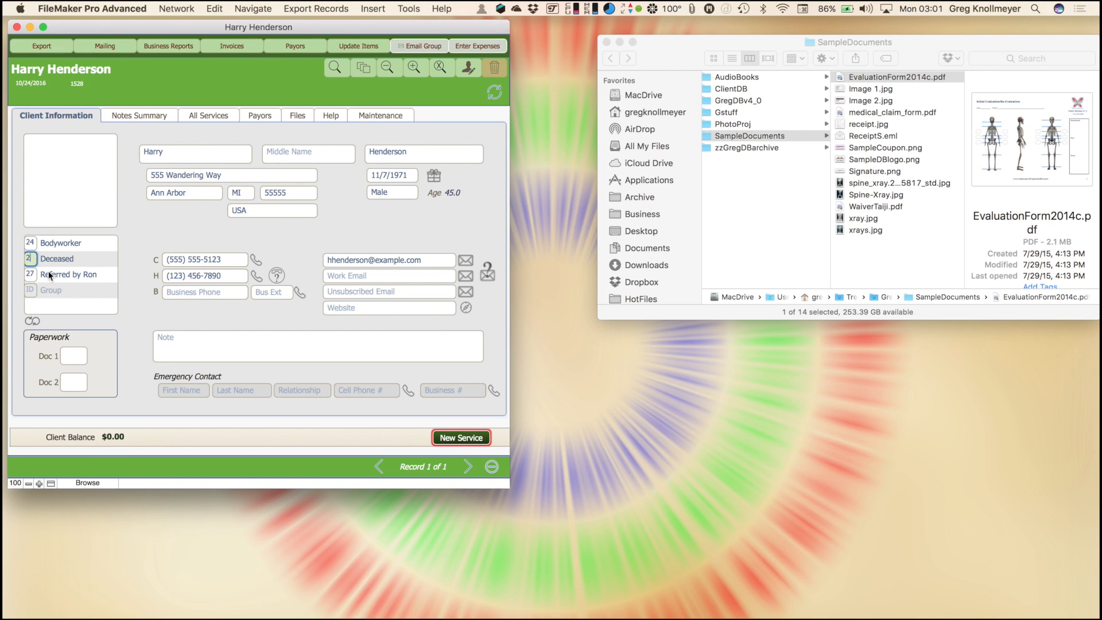
left_click(74, 307)
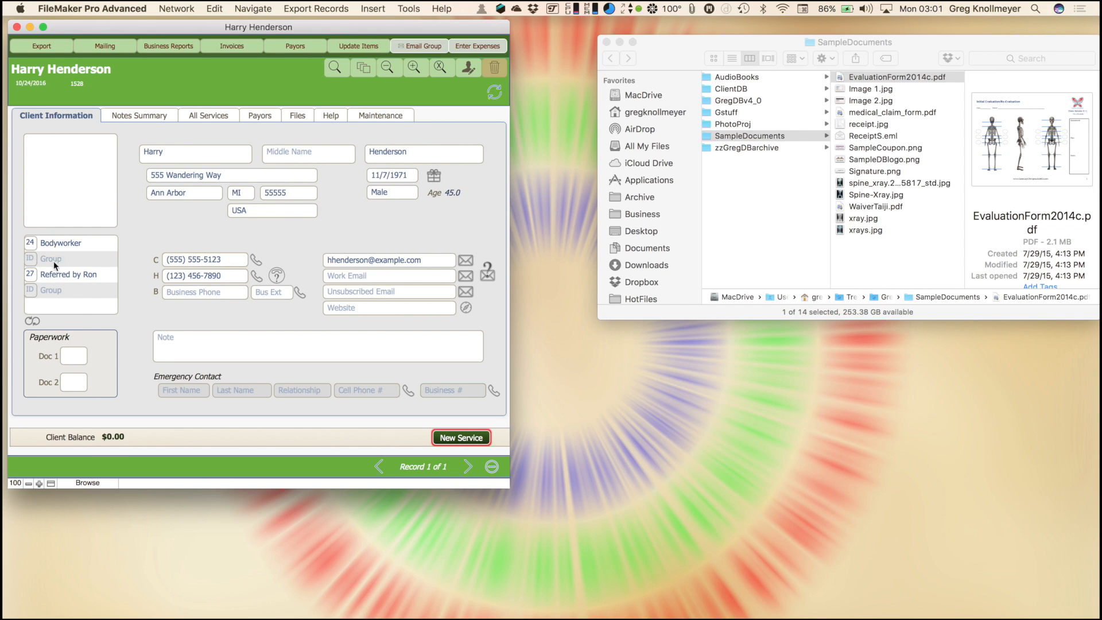
left_click(39, 325)
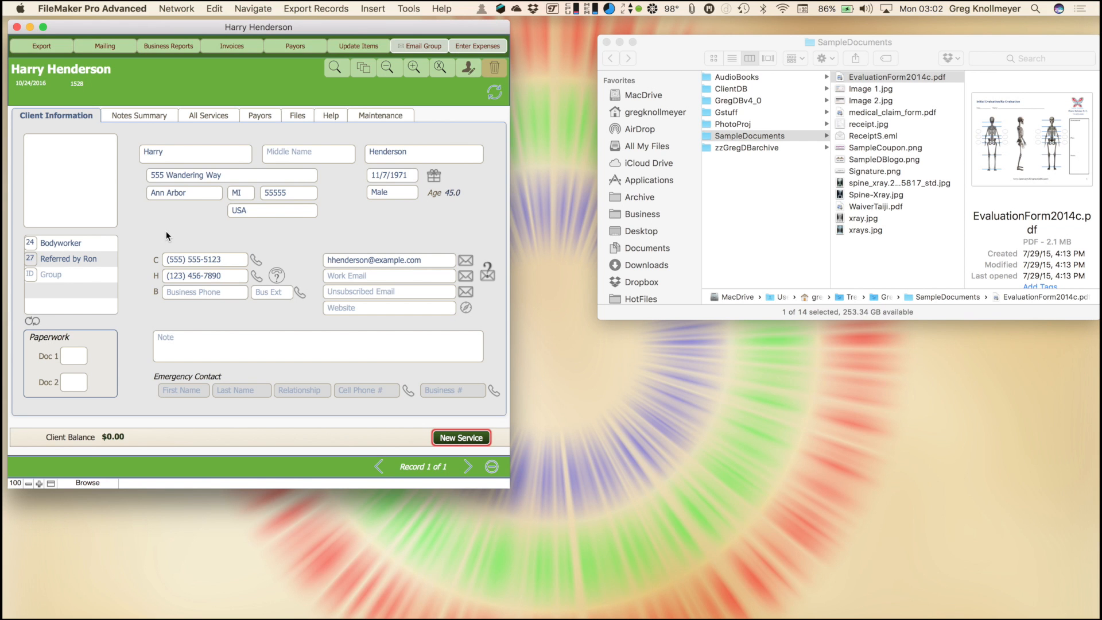
- Attach EvaluationForm2014c.pdf from the SampleDocuments folder to the client's Doc 1 paperwork field
left_click_drag(663, 58, 615, 55)
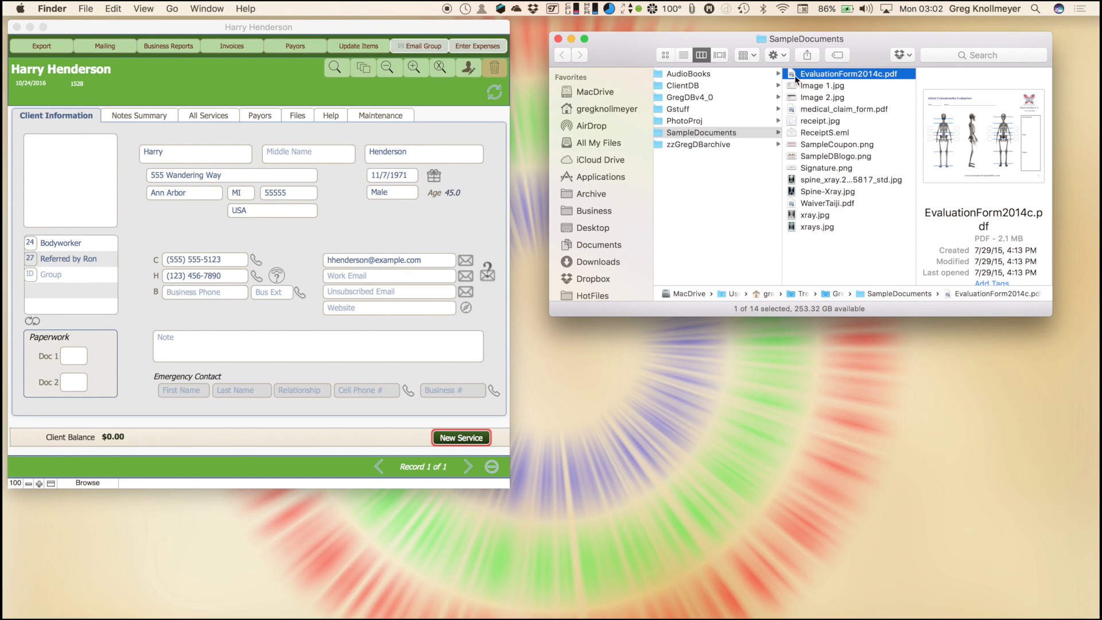
left_click_drag(799, 82, 70, 356)
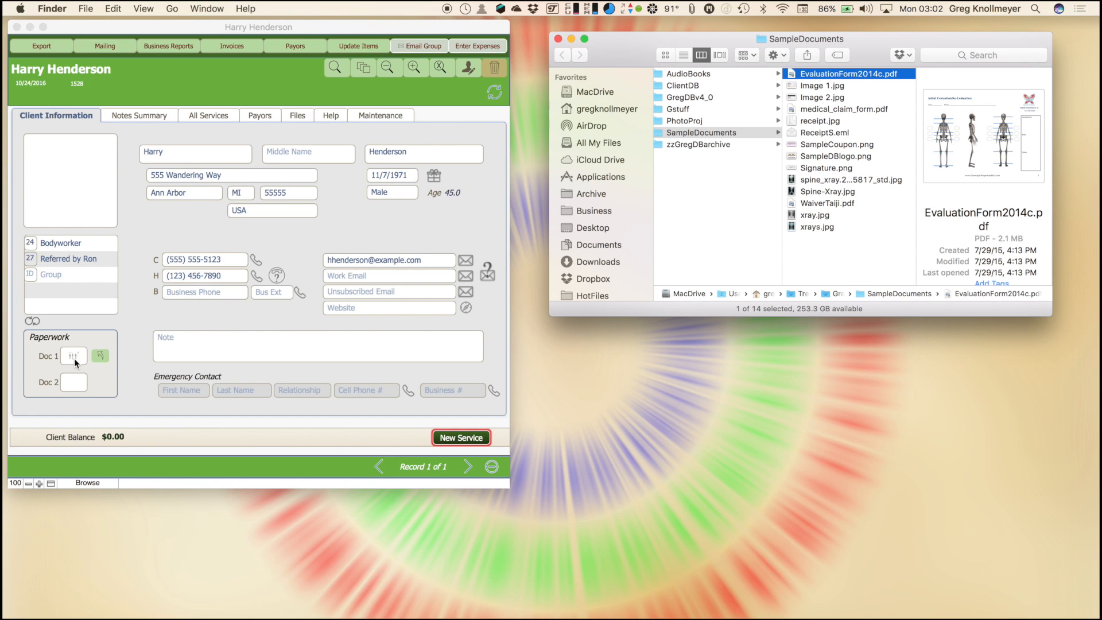
- Open a Quick Look preview of the Doc 1 paperwork file and close it again
left_click(96, 358)
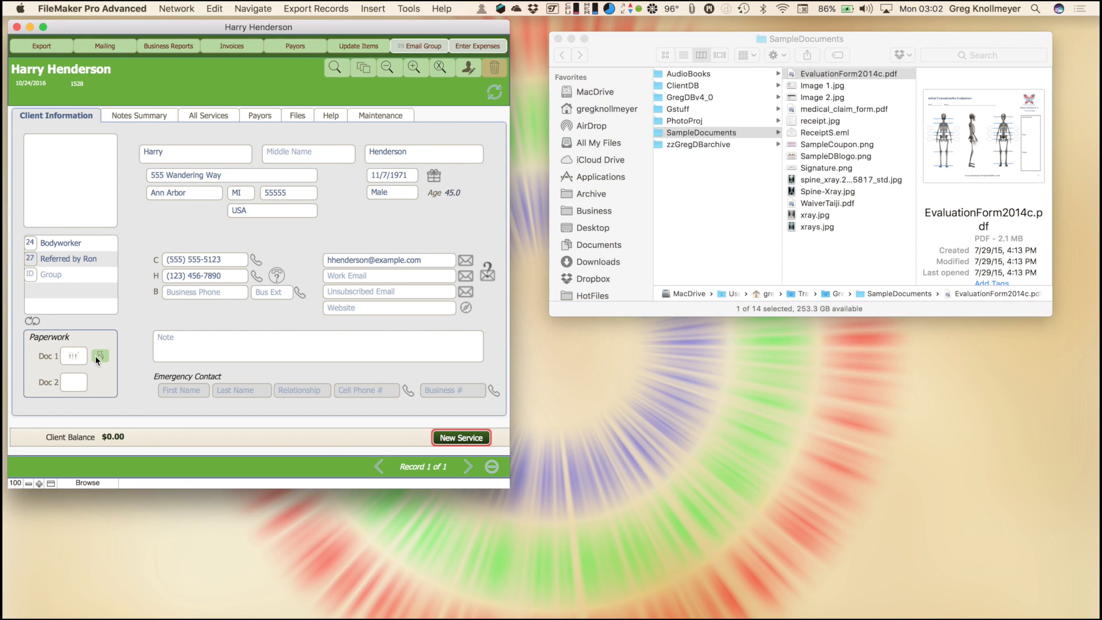
left_click(96, 356)
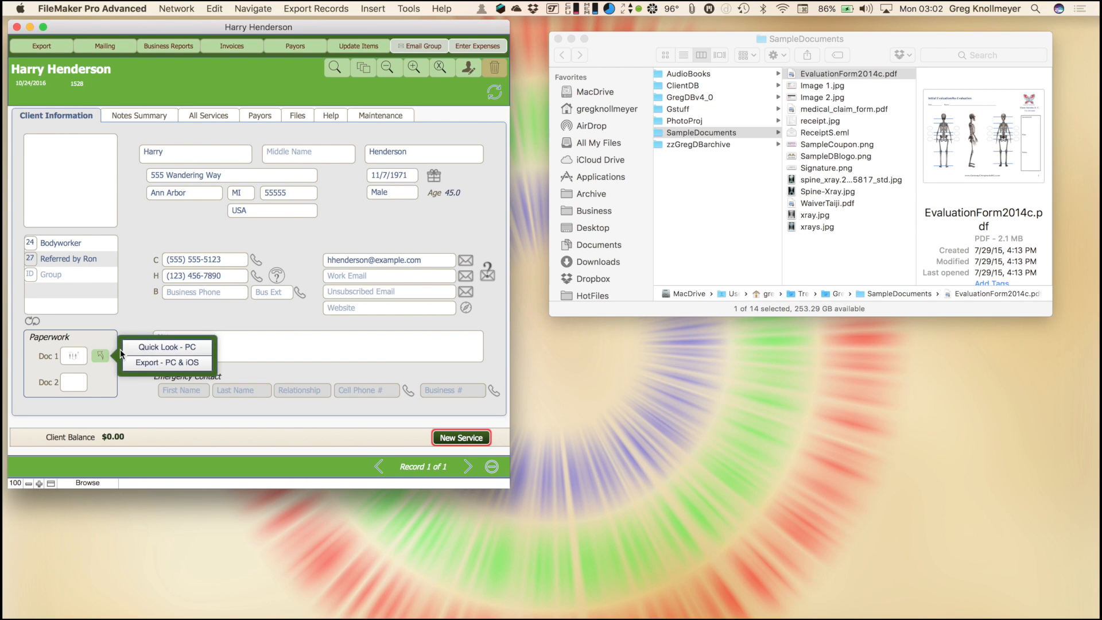
left_click(132, 352)
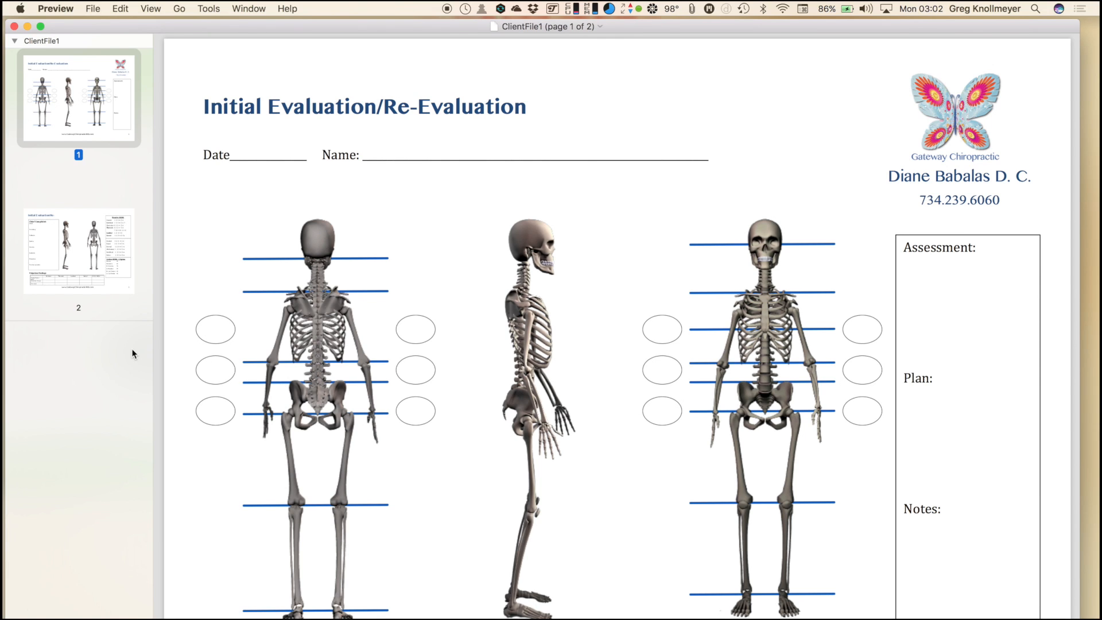
left_click(15, 26)
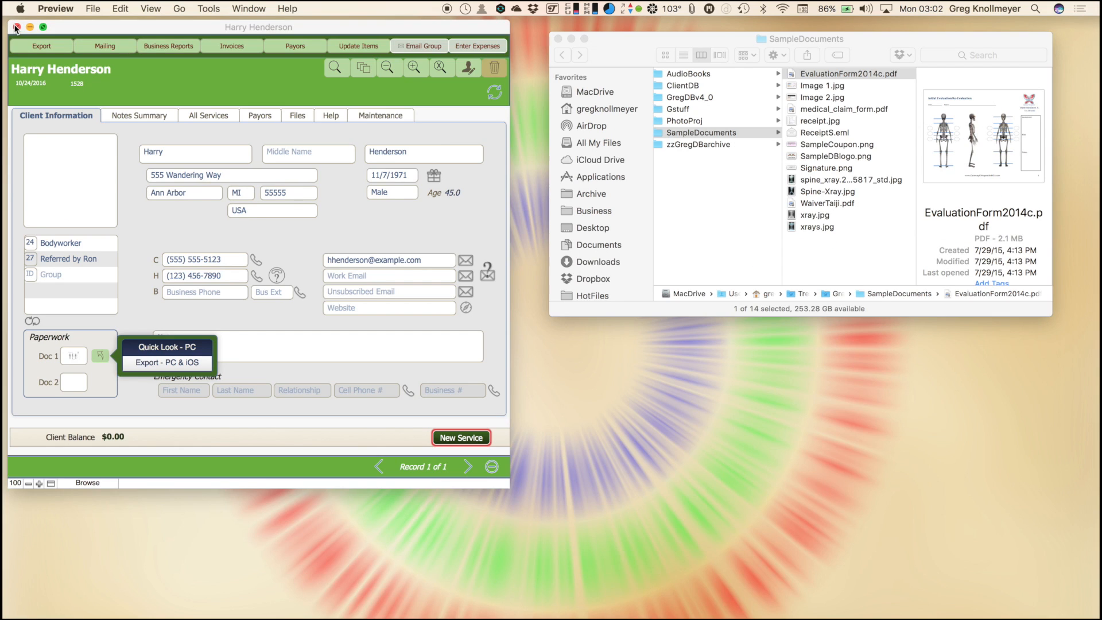
- Export the Doc 1 paperwork file to the Desktop as EvaluationForm2014c.pdf and rearrange the Finder window around the exported copy
left_click(133, 292)
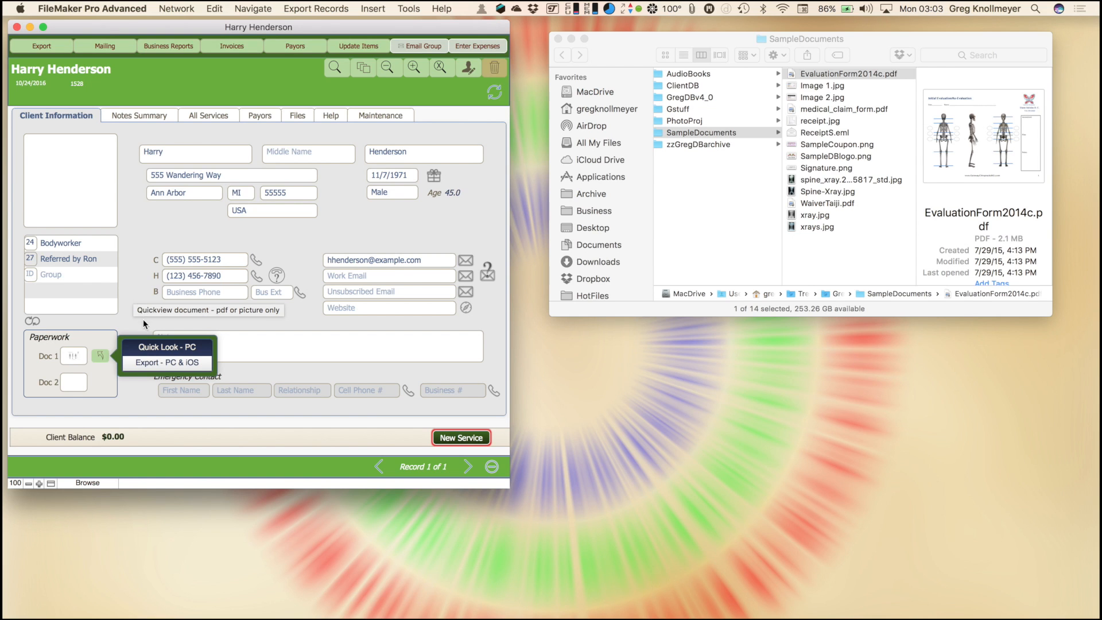
left_click(150, 363)
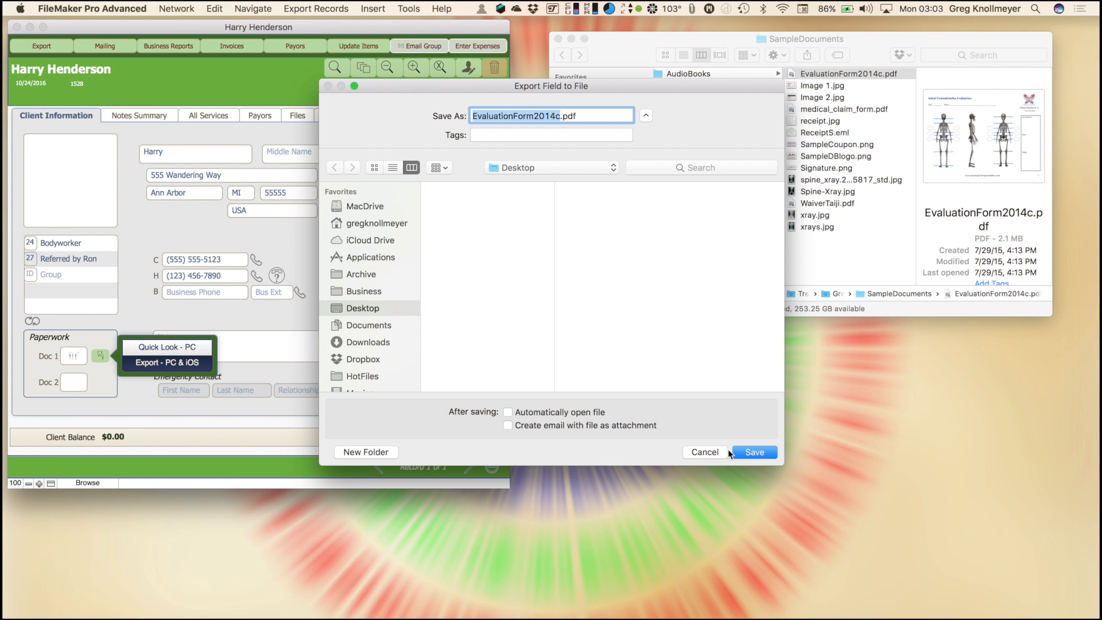
left_click(758, 453)
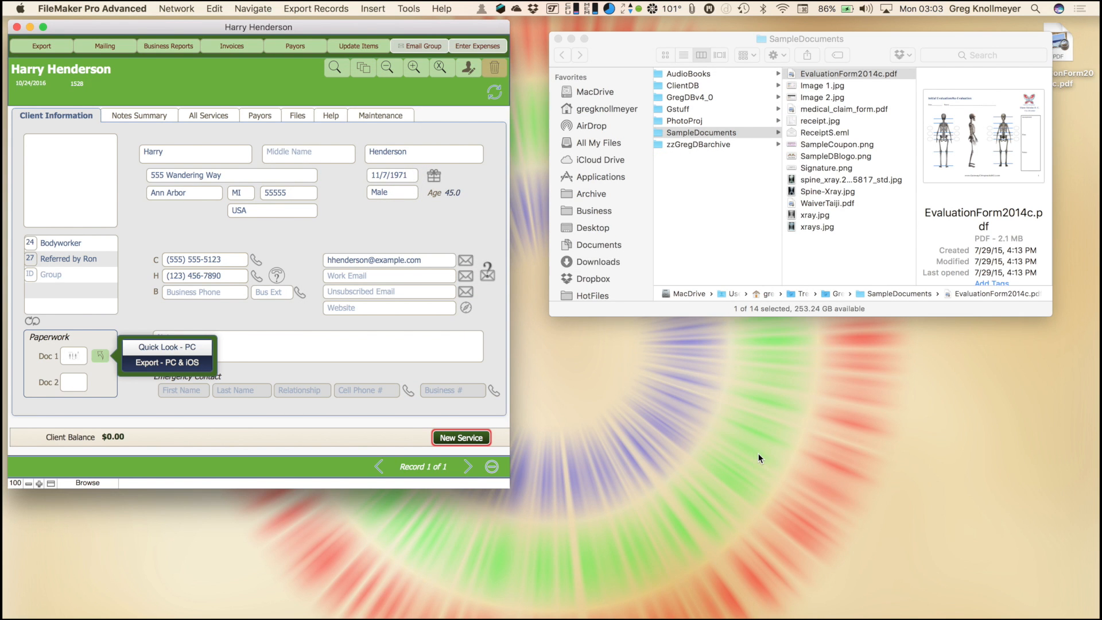
left_click_drag(886, 33, 889, 137)
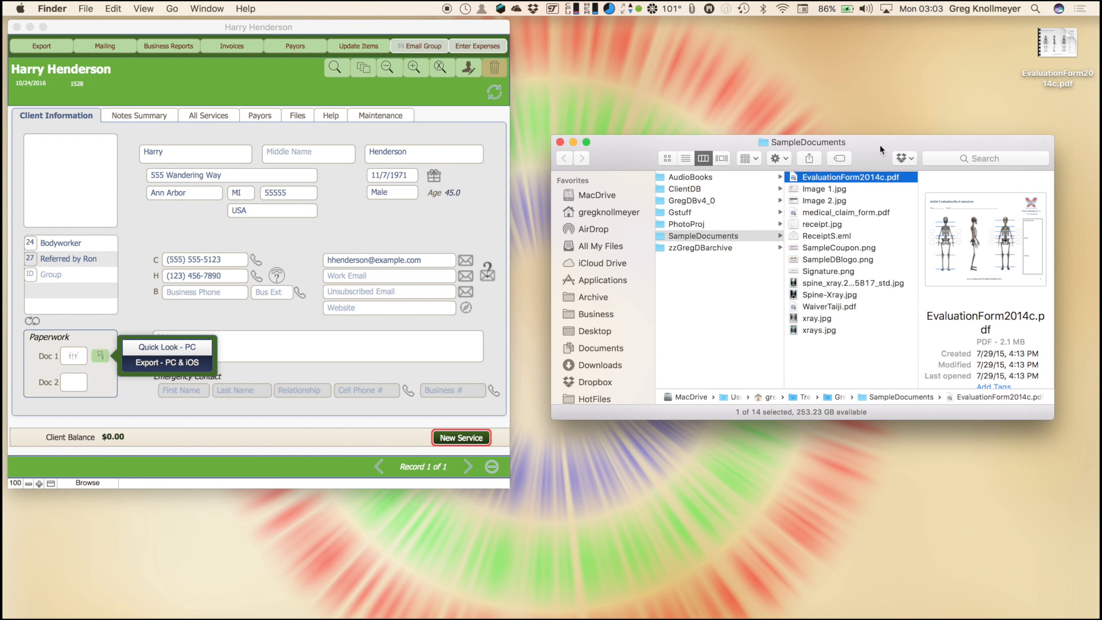
left_click_drag(879, 143, 879, 66)
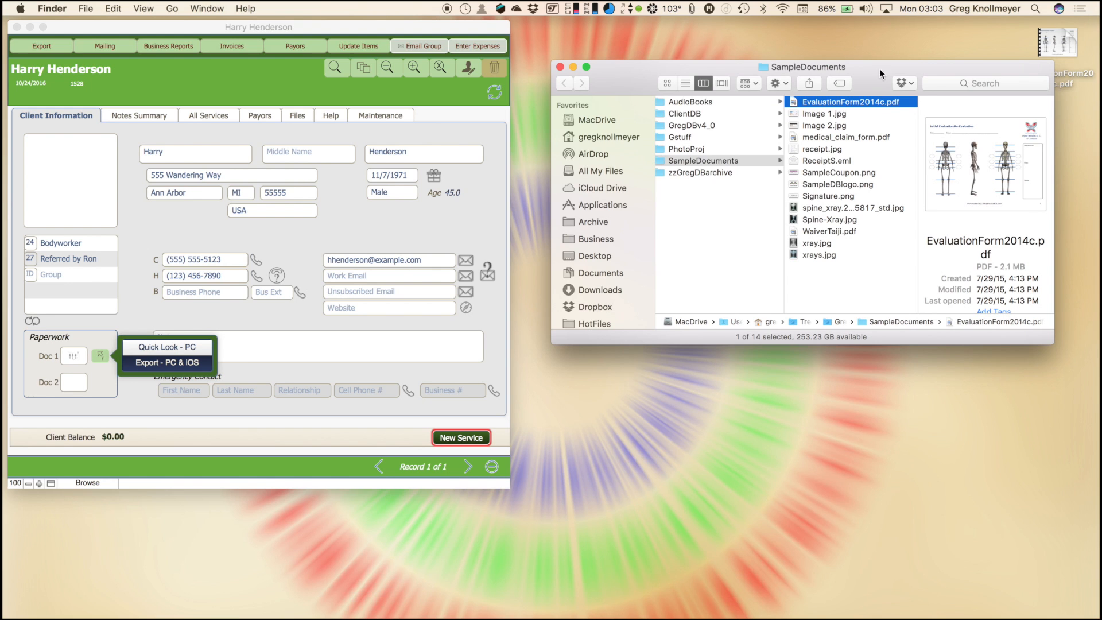
left_click(130, 308)
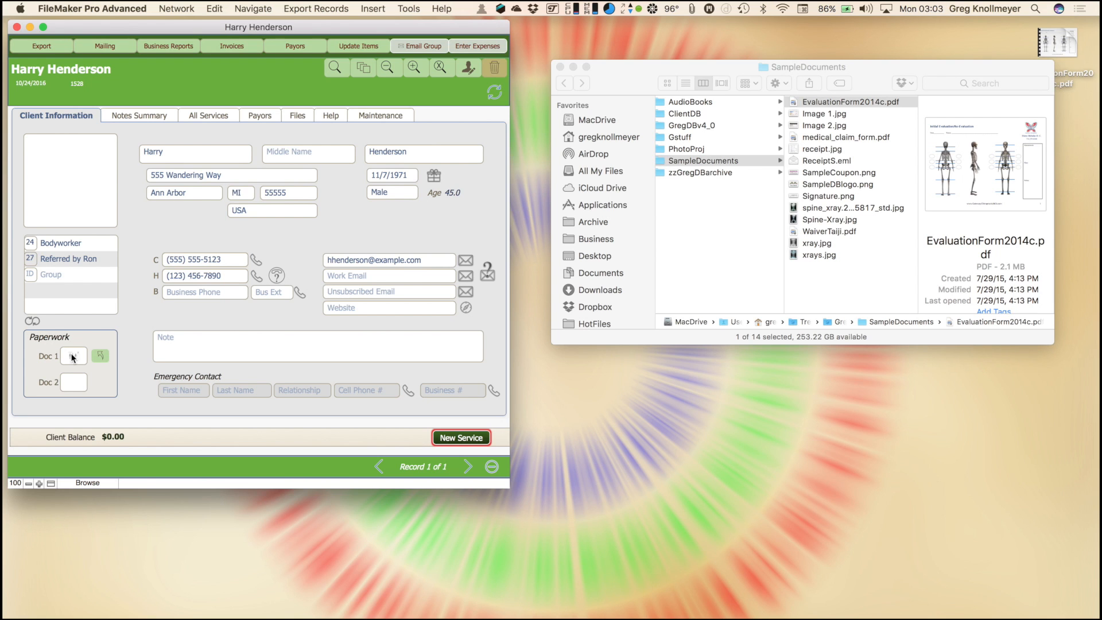
left_click(101, 356)
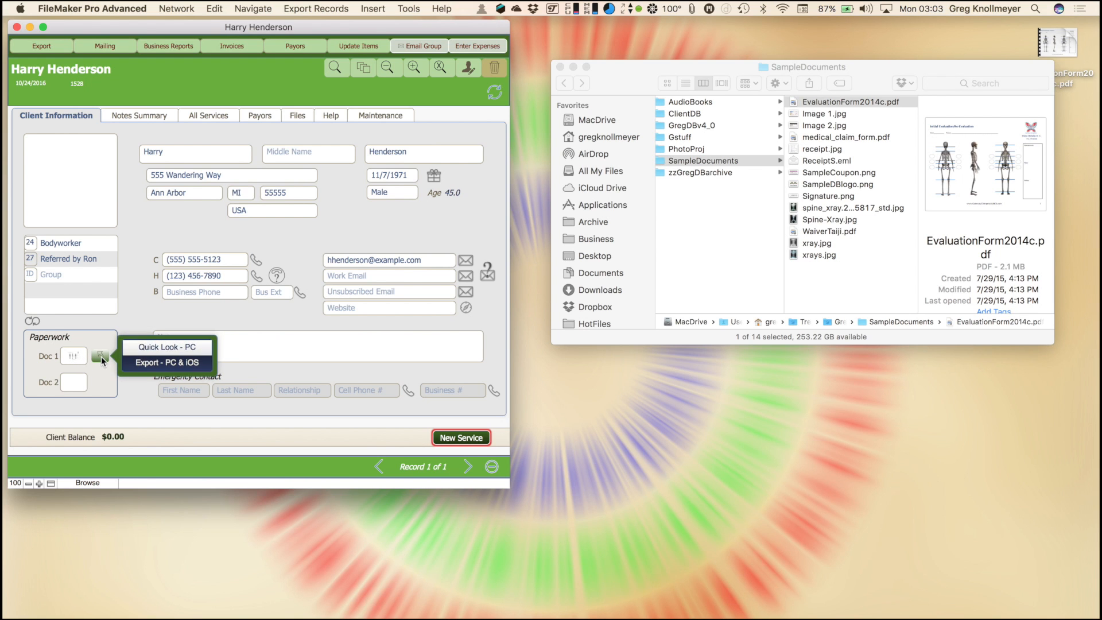
left_click(140, 364)
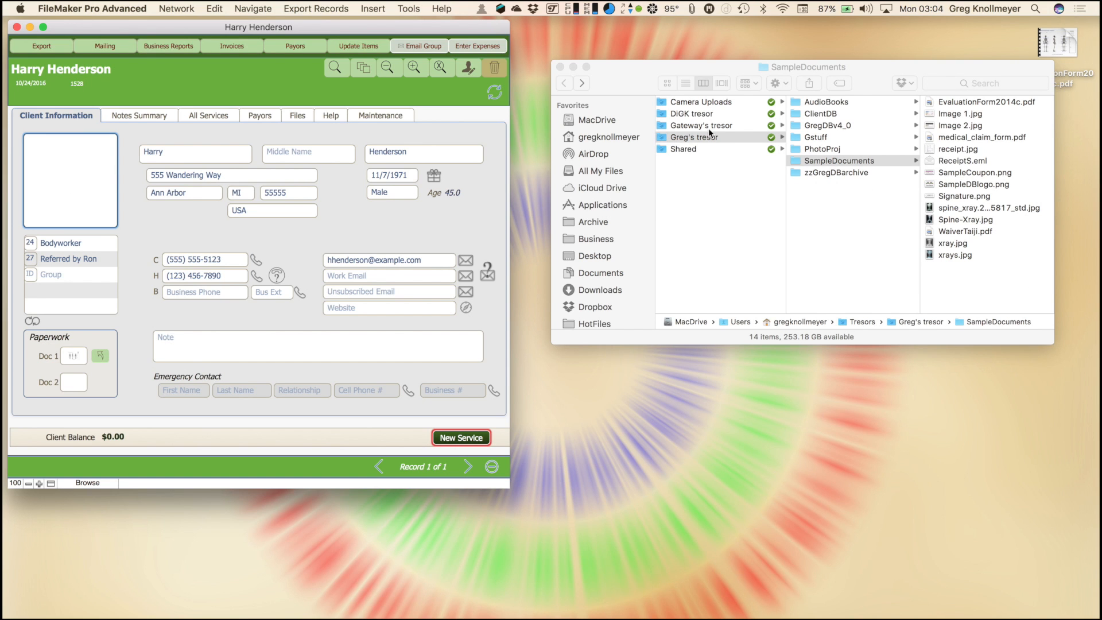
- Insert spine_xray.231195817_std.jpg from the SampleDocuments folder into the client's photo field
left_click(931, 212)
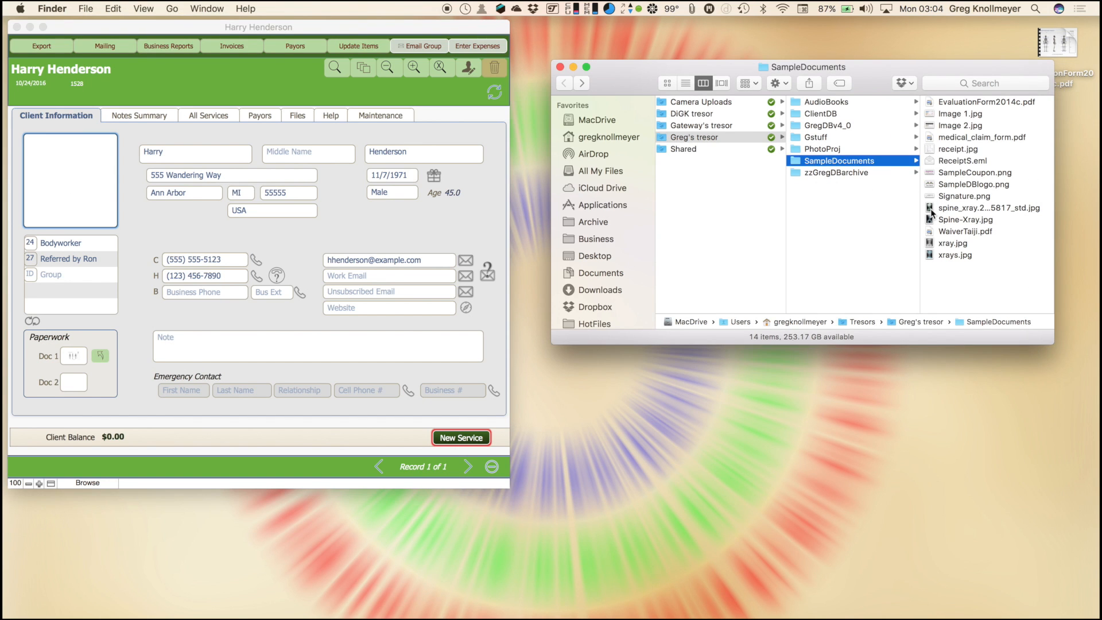
left_click(931, 212)
left_click_drag(799, 211, 86, 183)
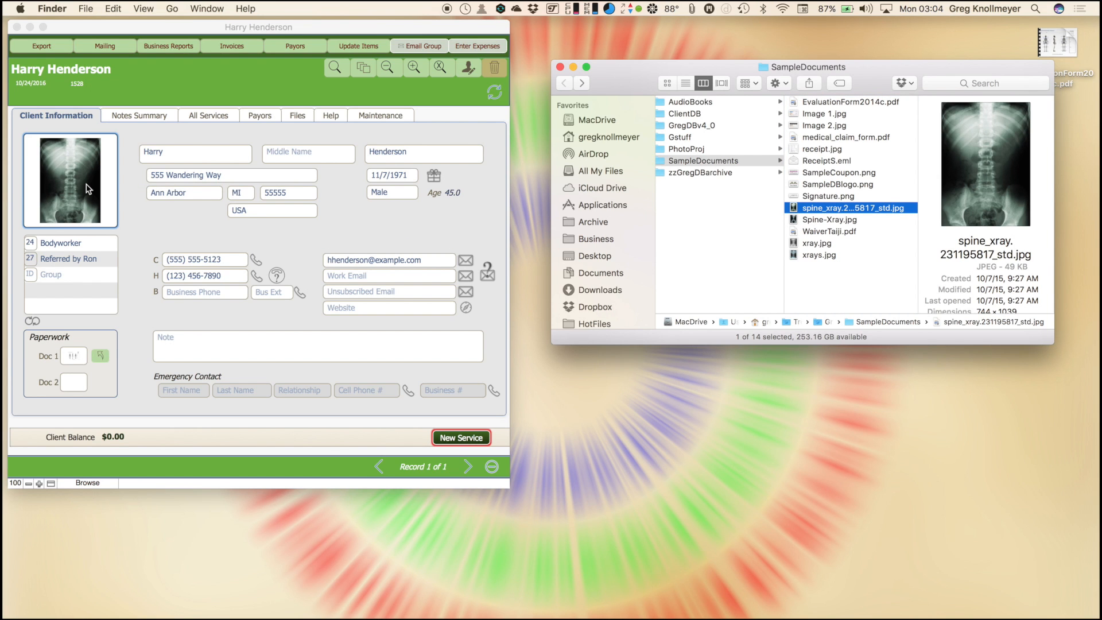
- Delete the spine x-ray image from the client's photo field
left_click(88, 188)
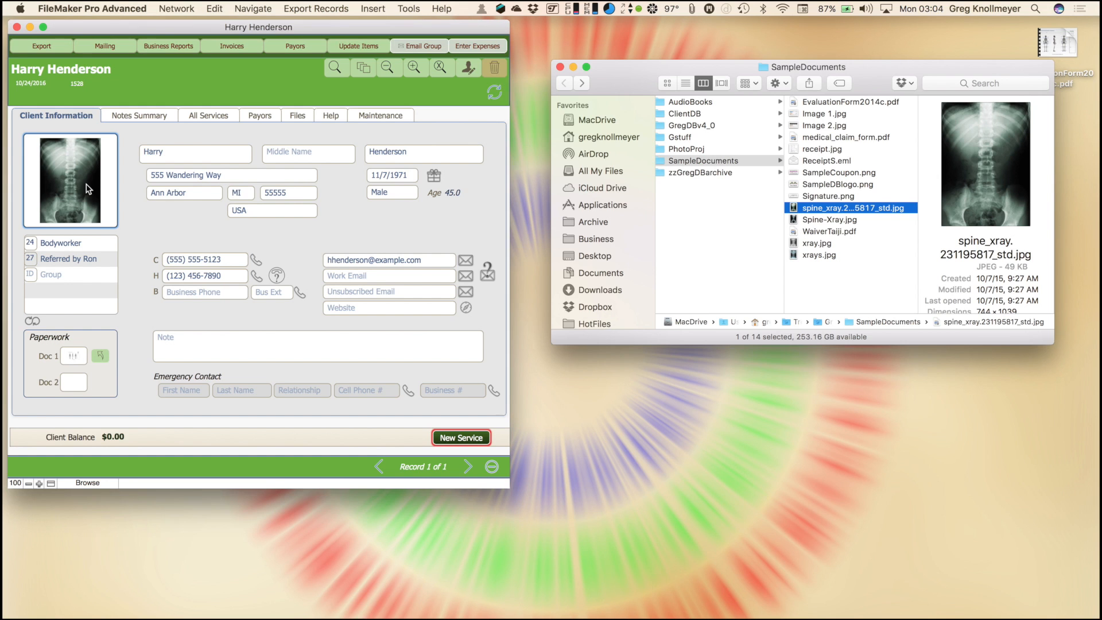
key("BackSpace")
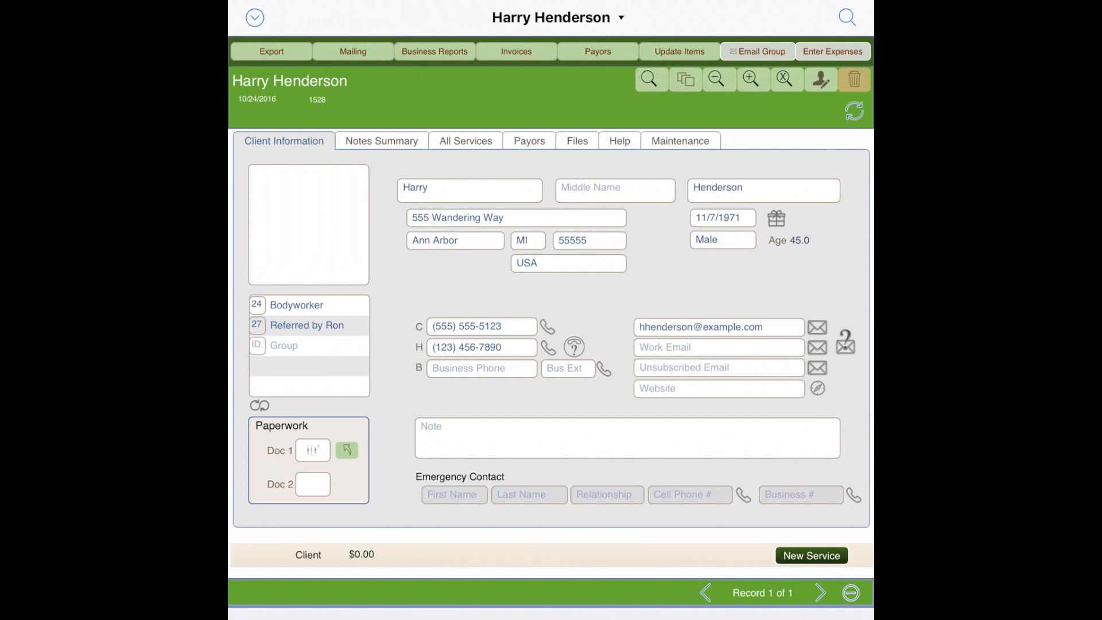
- Try to import a camera picture into the client's empty photo field on the iPad
left_click(308, 225)
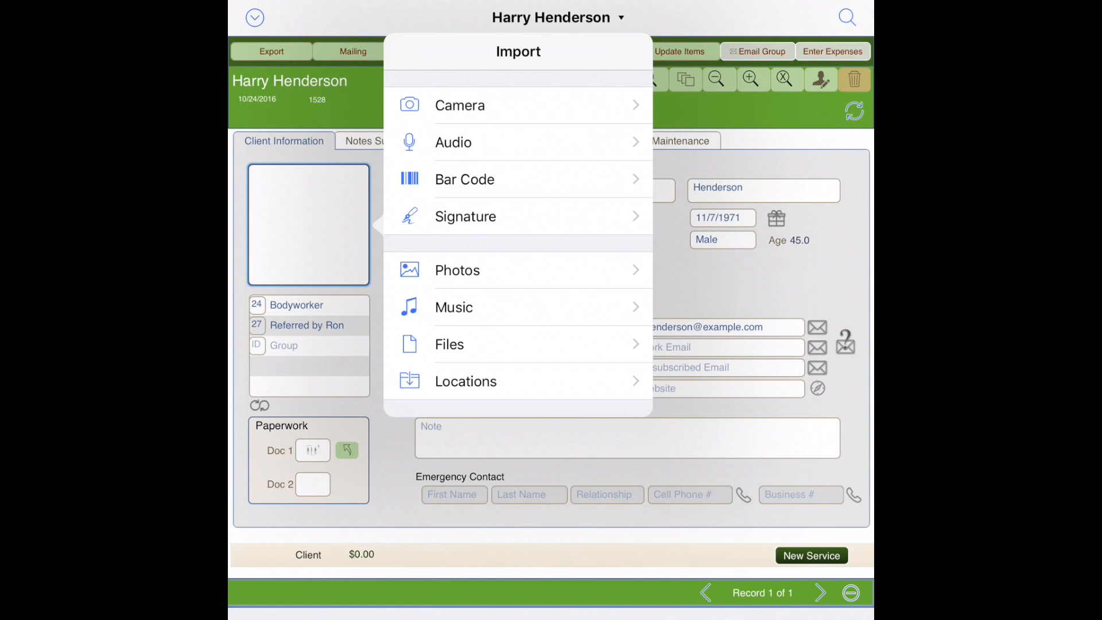
left_click(459, 105)
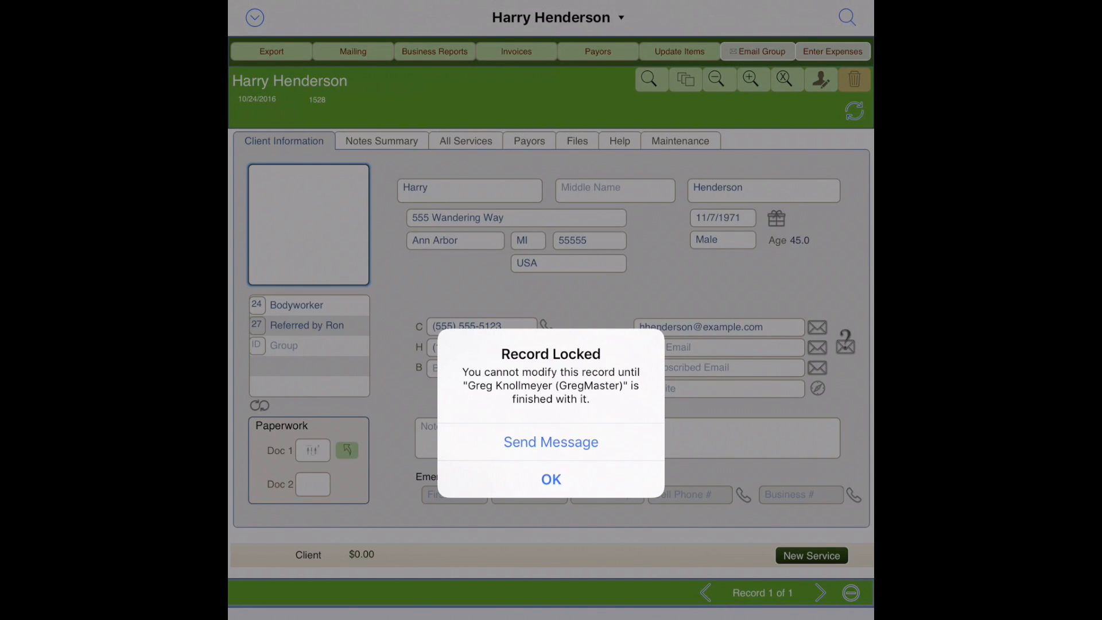
left_click(551, 479)
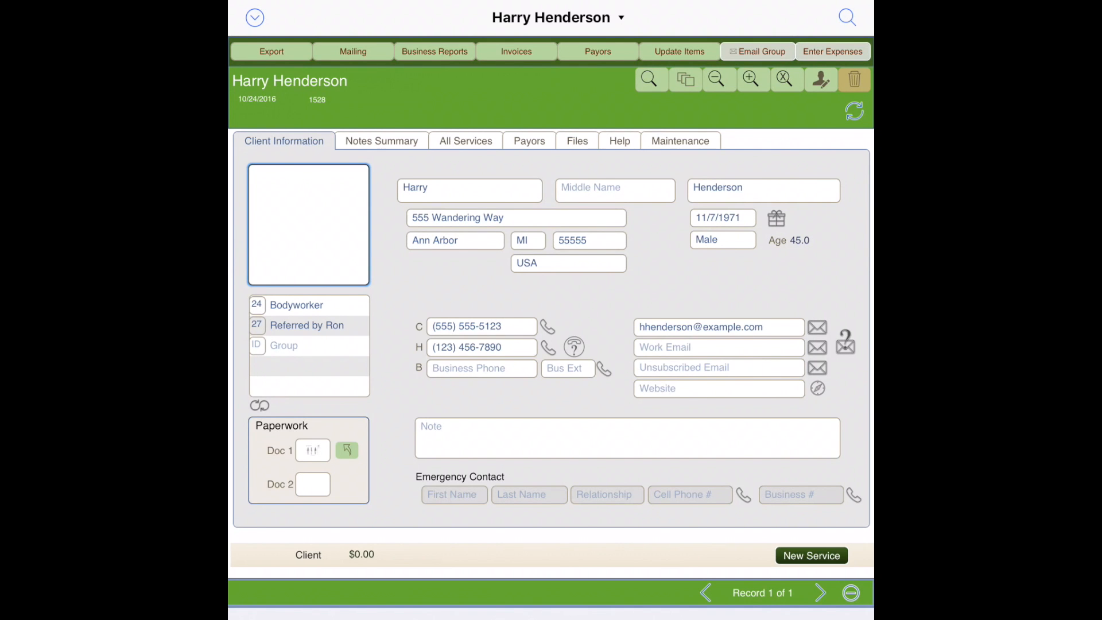
- Take a photo of the figurine on the tripod with the iPad camera and insert it into the client's photo field
left_click(309, 224)
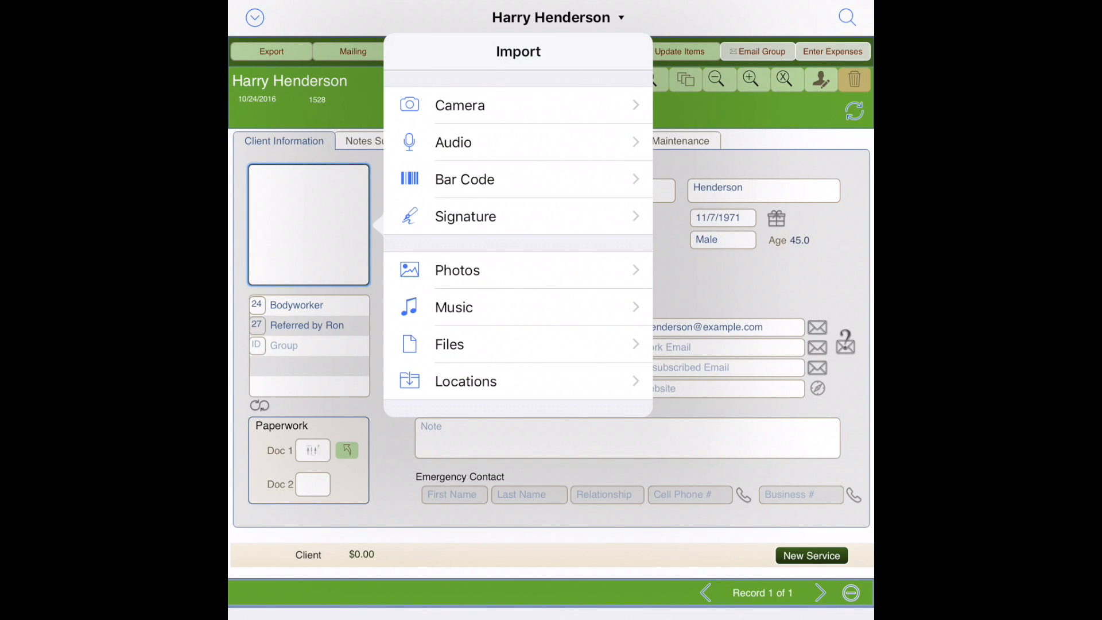
left_click(459, 105)
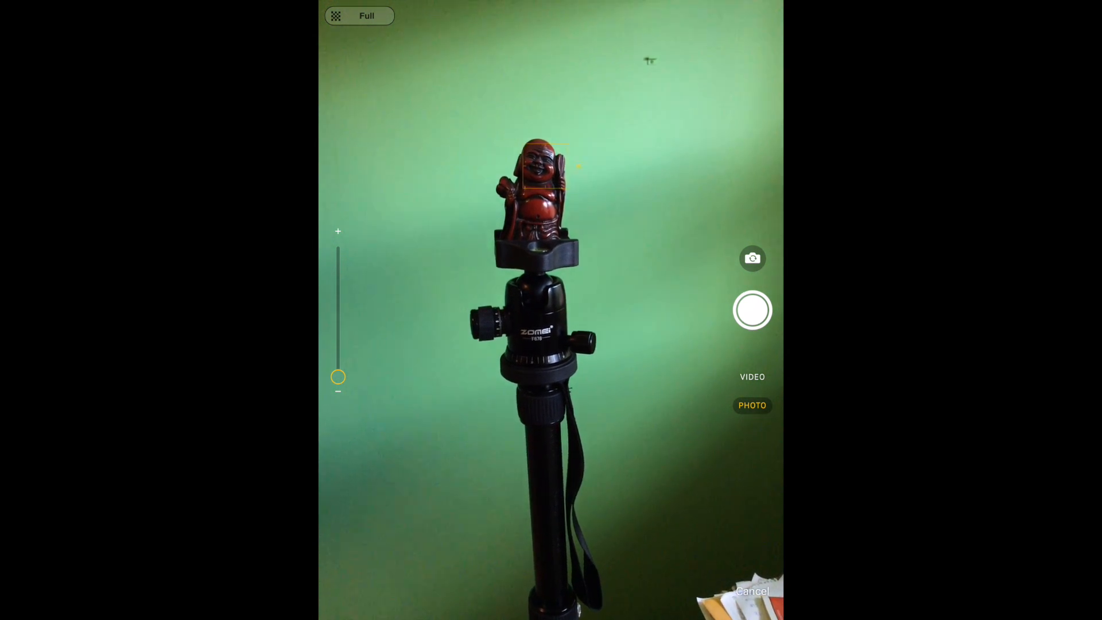
left_click(752, 310)
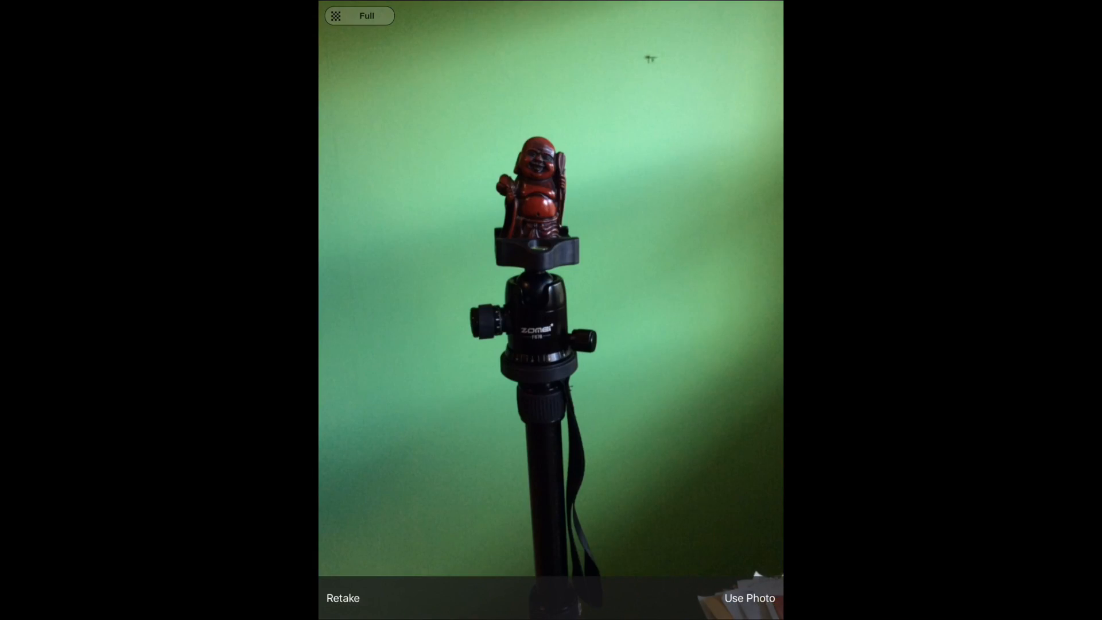
left_click(750, 598)
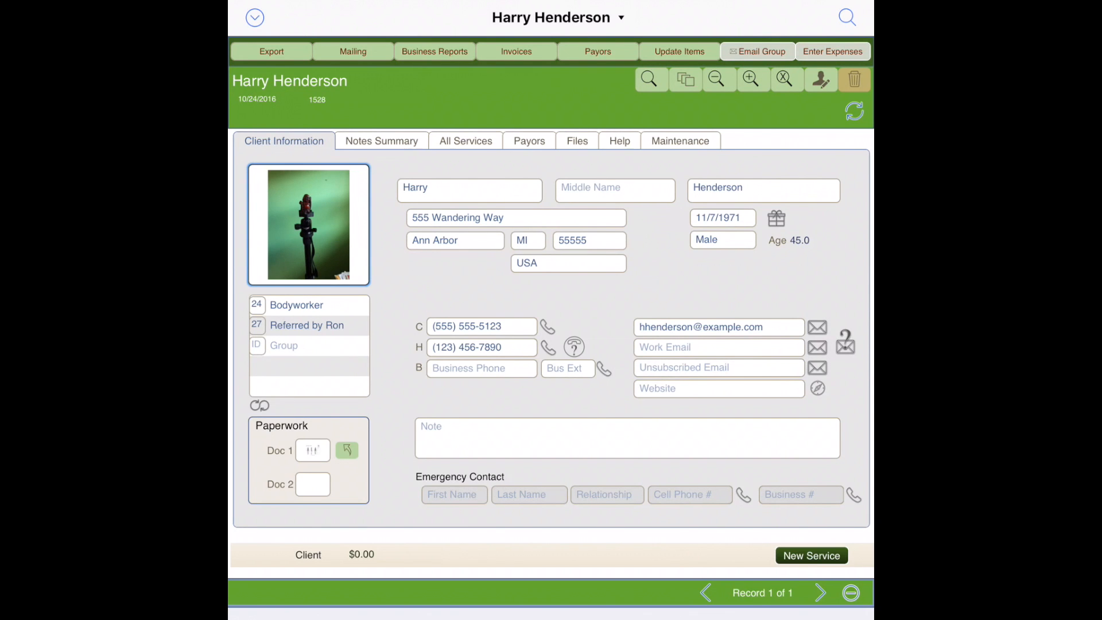
- Examine the built-in find options, then the layout's own Find Mode with its Client Full Name and First Name search fields
left_click(847, 17)
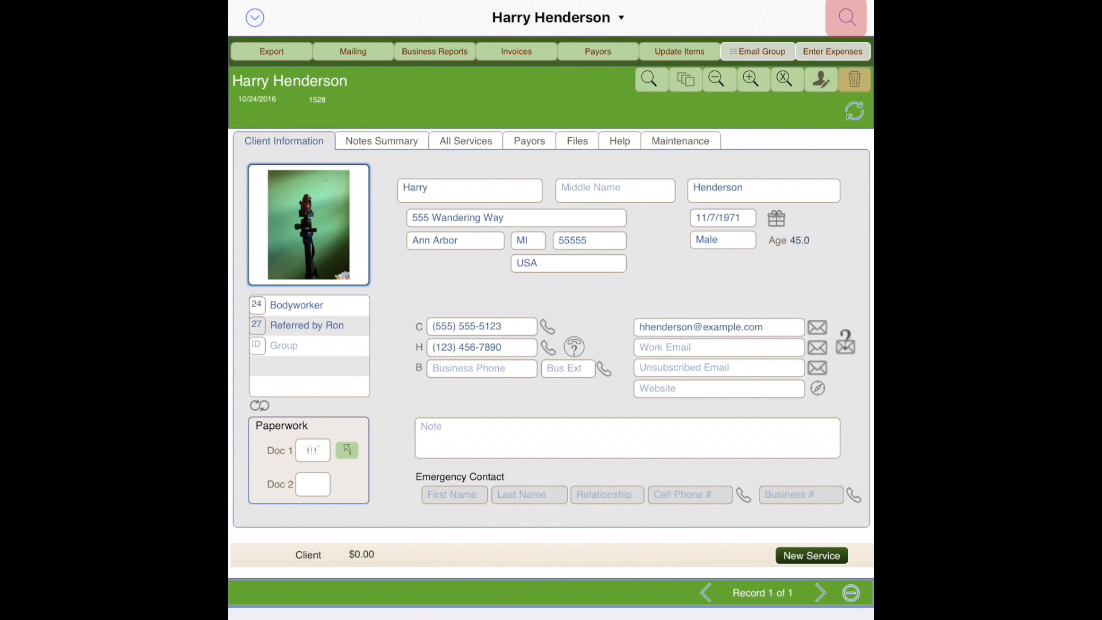
left_click(846, 17)
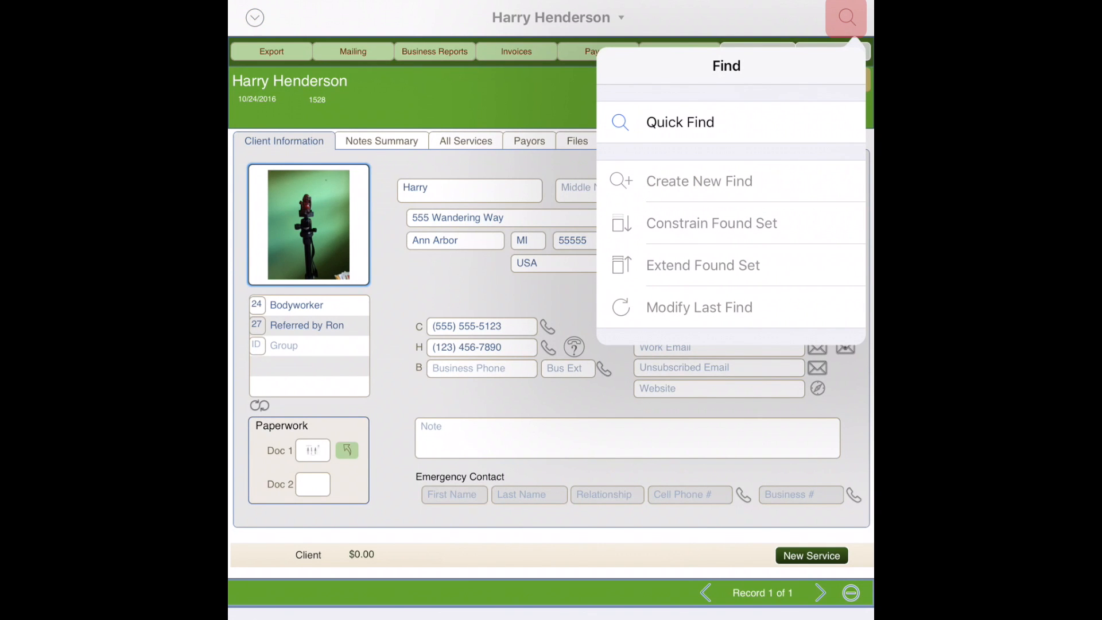
left_click(846, 17)
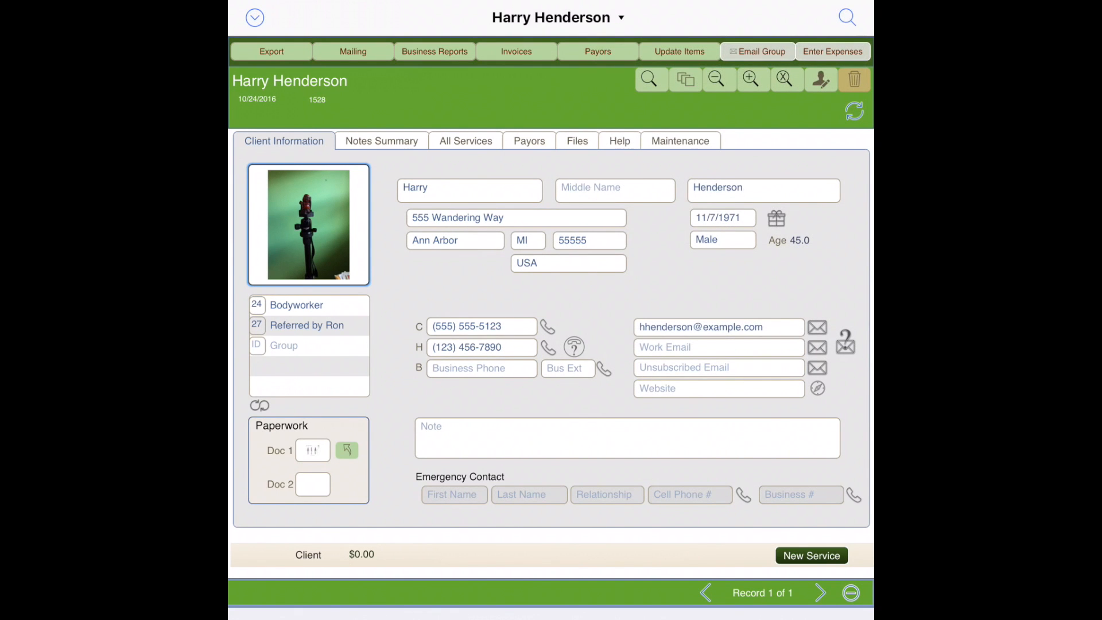
left_click(649, 80)
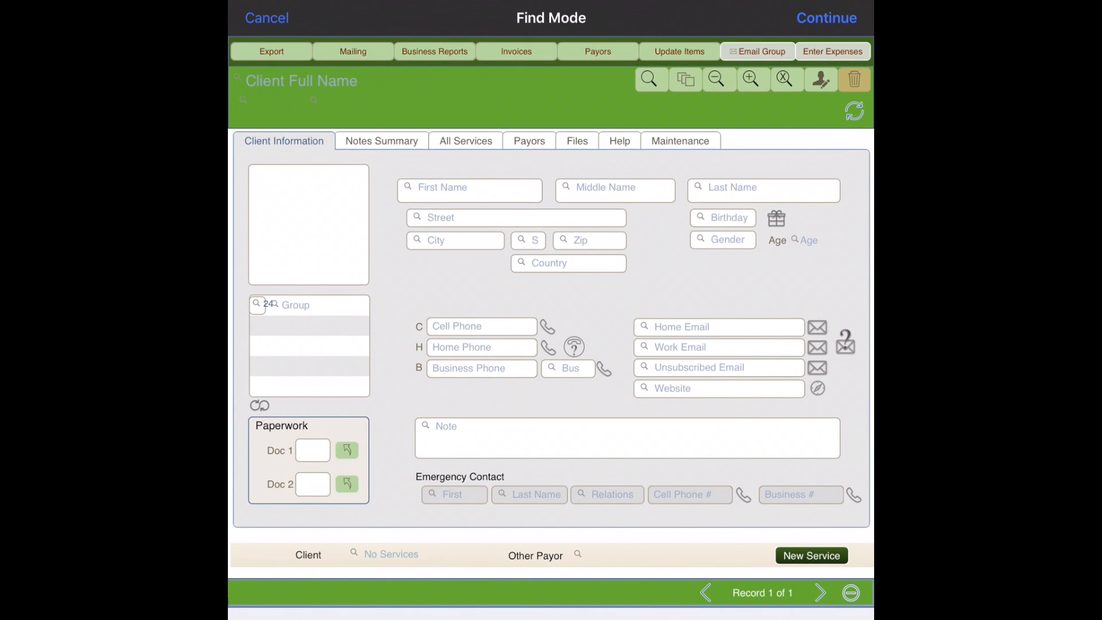
left_click(333, 81)
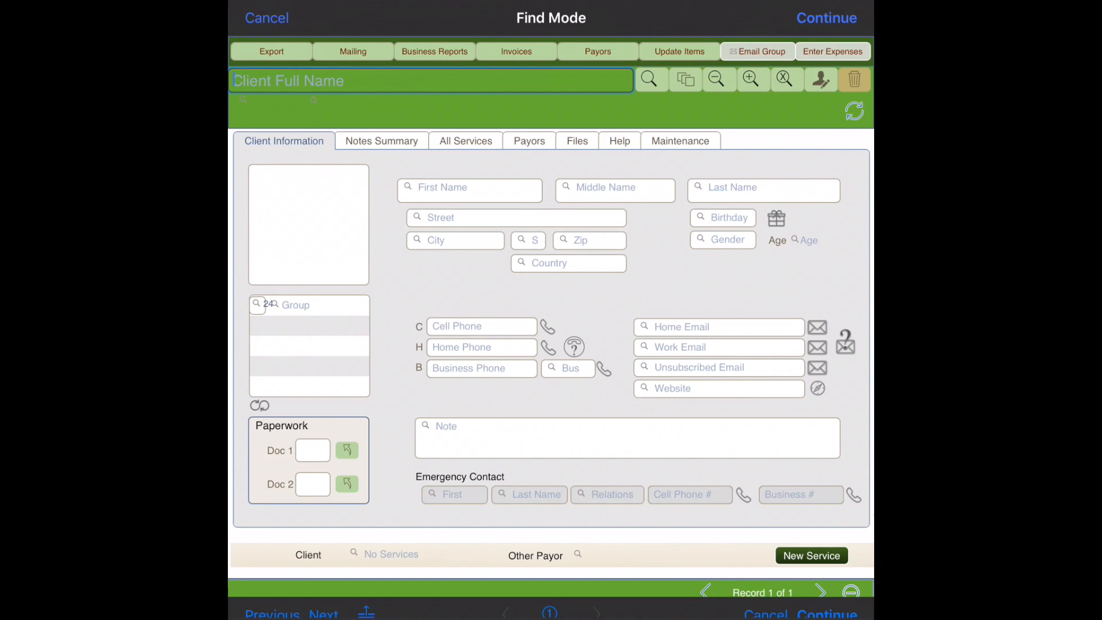
left_click(469, 191)
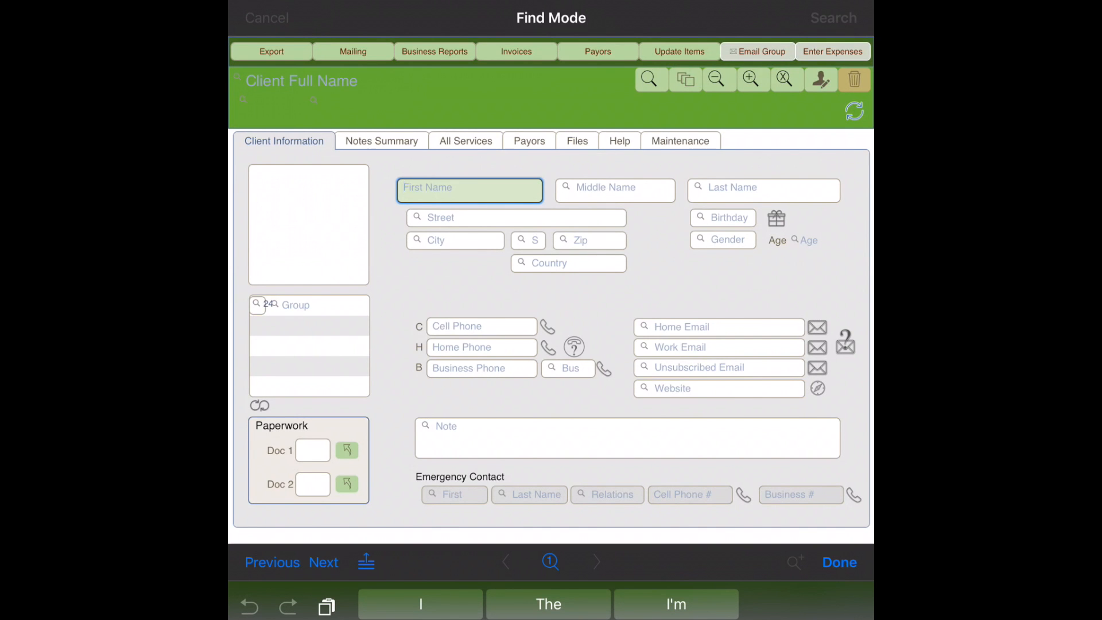
left_click(840, 562)
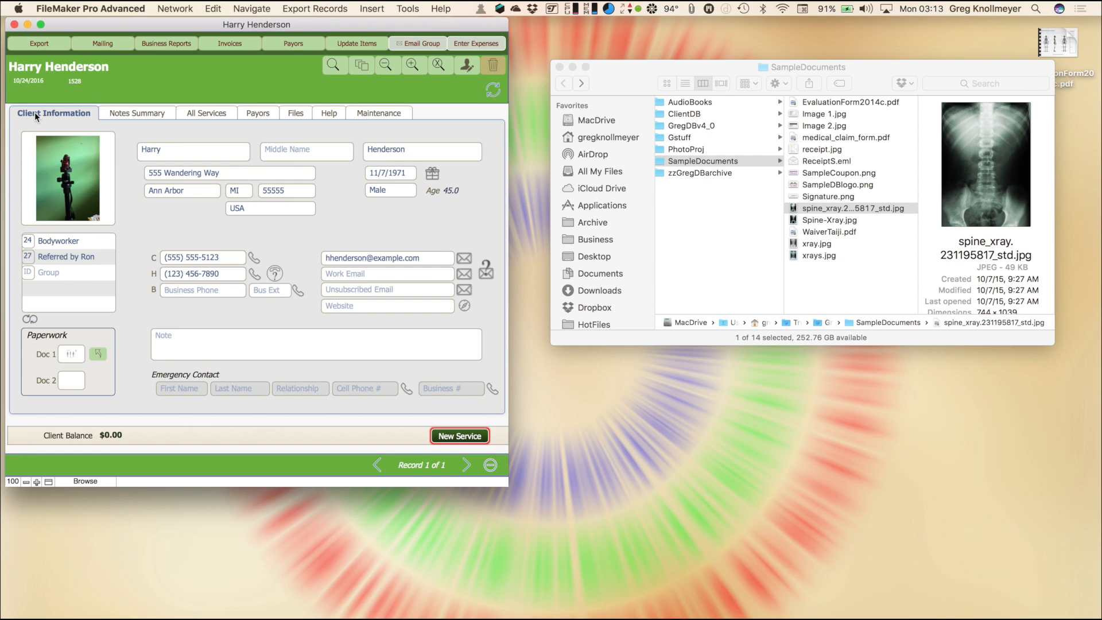
- Look through the client's notes summary, services and payors in the desktop database
left_click(135, 113)
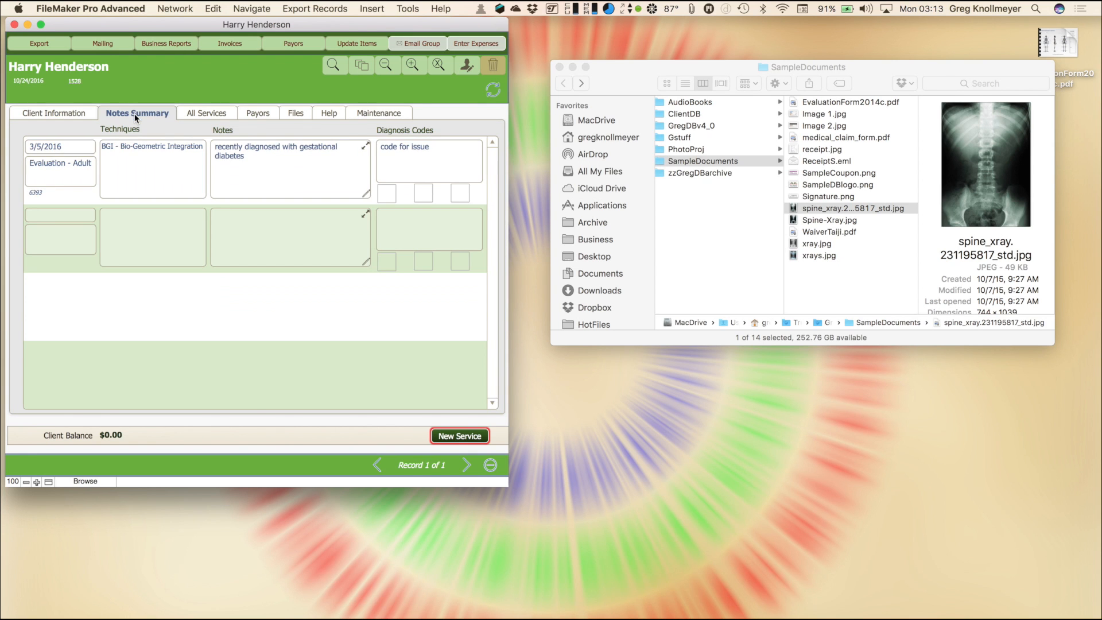
left_click(212, 112)
left_click(255, 114)
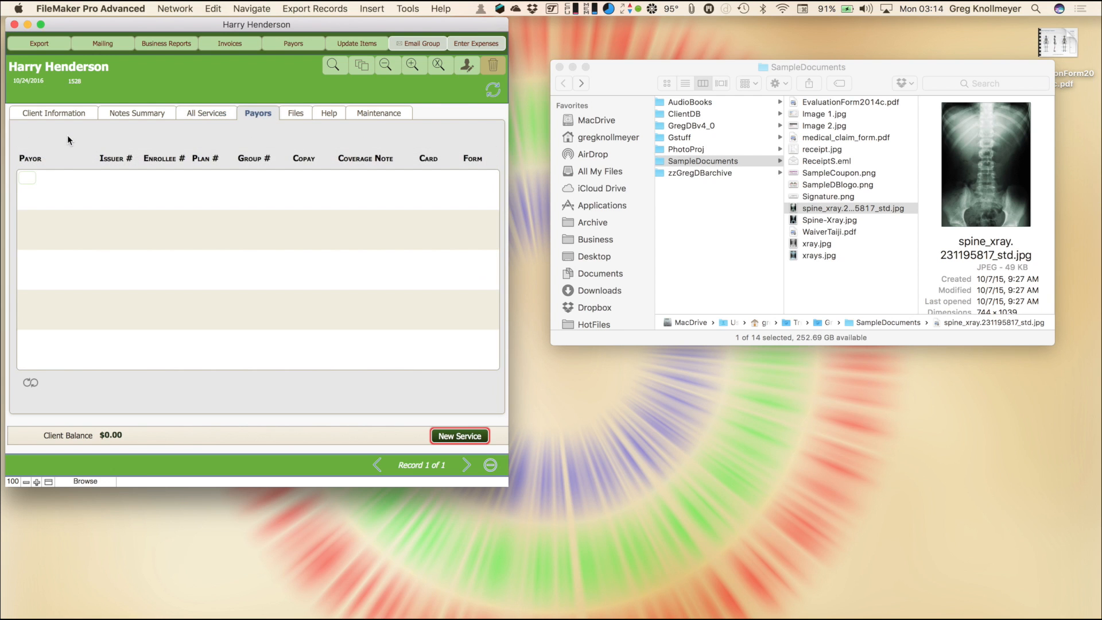
- Add ACME Insurance as the client's payor and fill in its issuer, enrollee, plan and group numbers
left_click(28, 178)
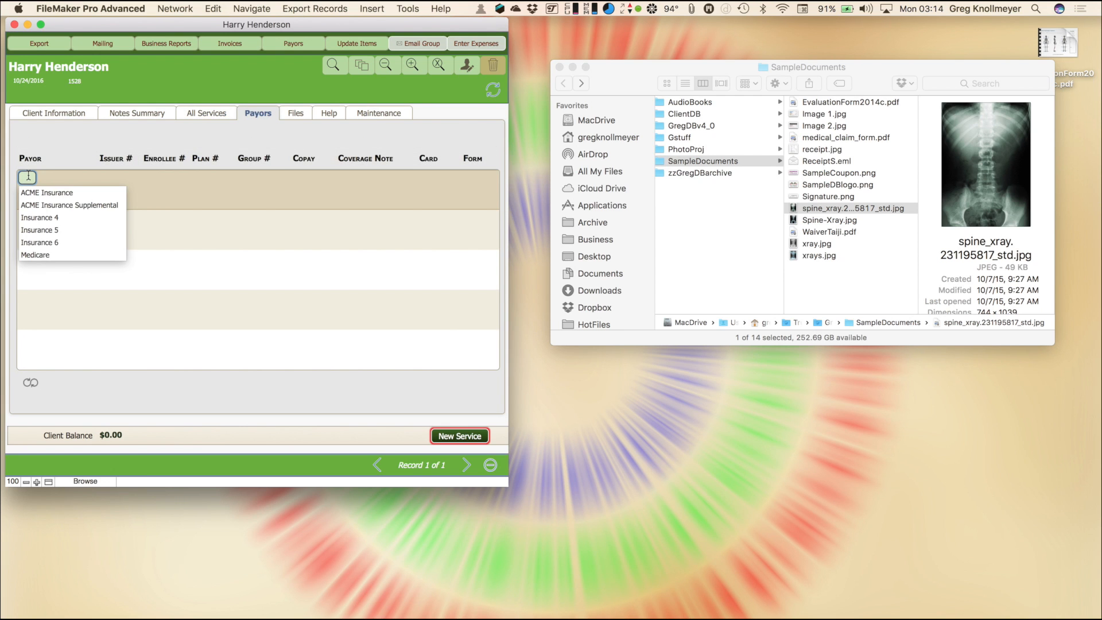
left_click(43, 192)
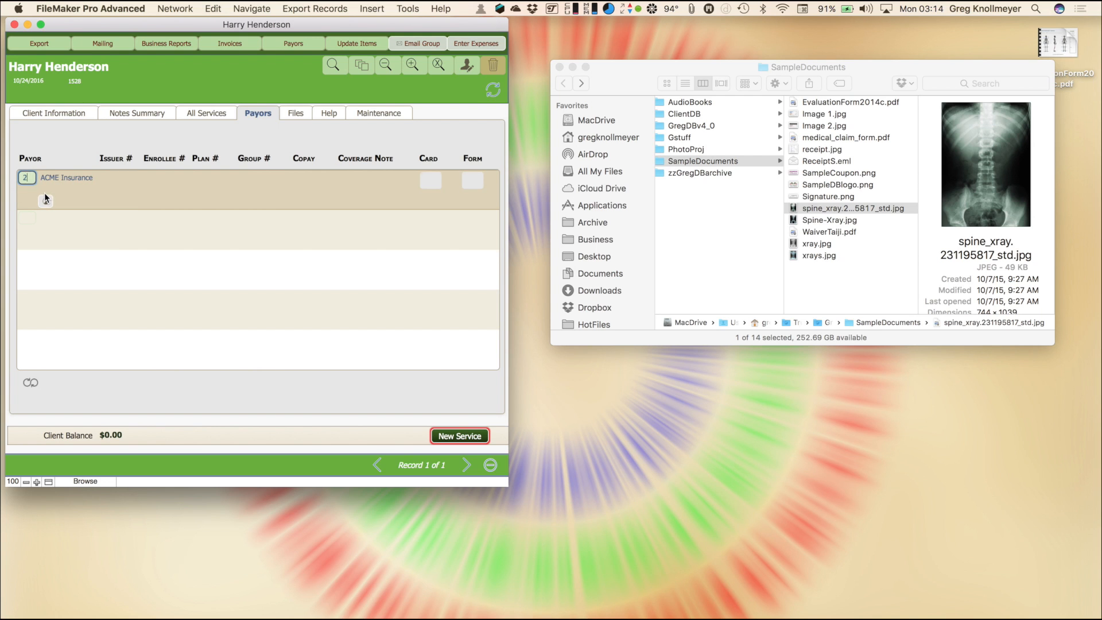
type("122334455")
left_click(152, 180)
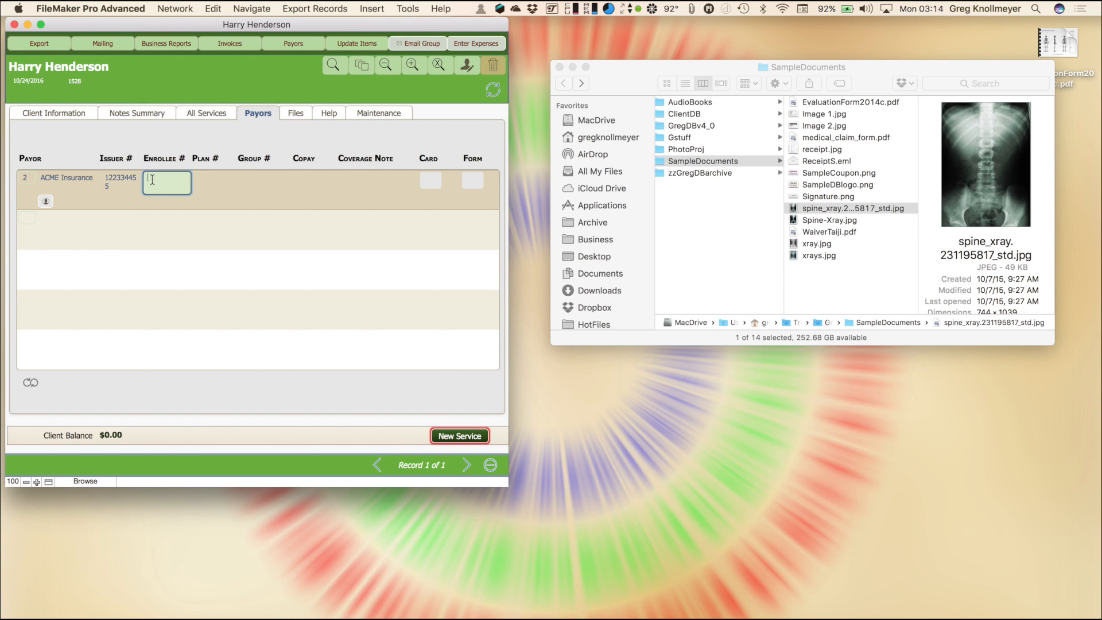
type("78787878")
left_click(210, 178)
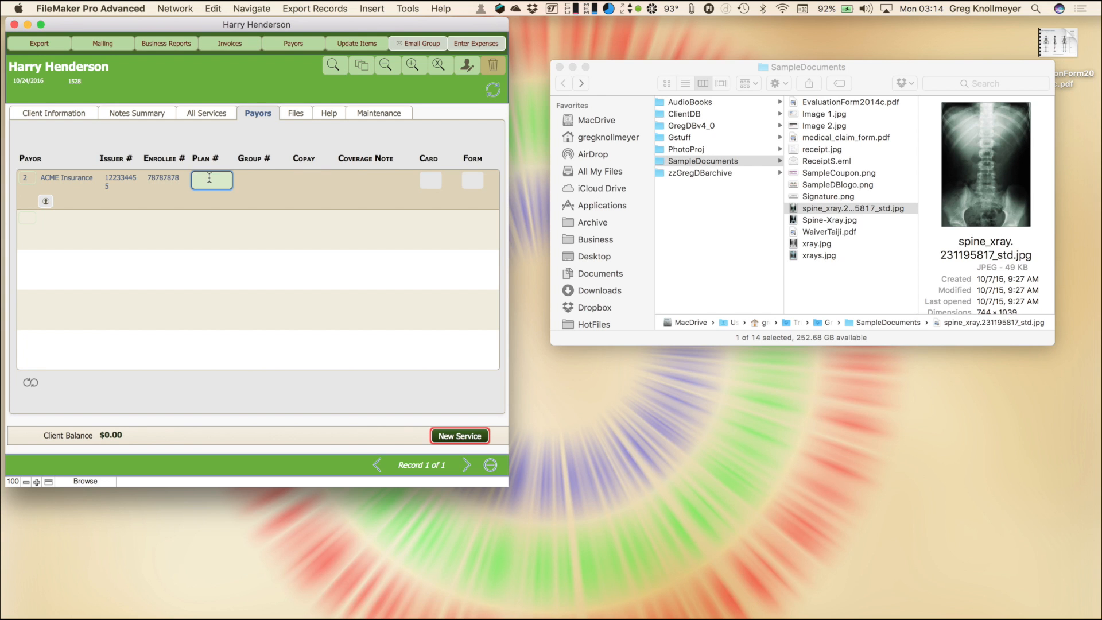
type("89893729")
left_click(252, 178)
type("214")
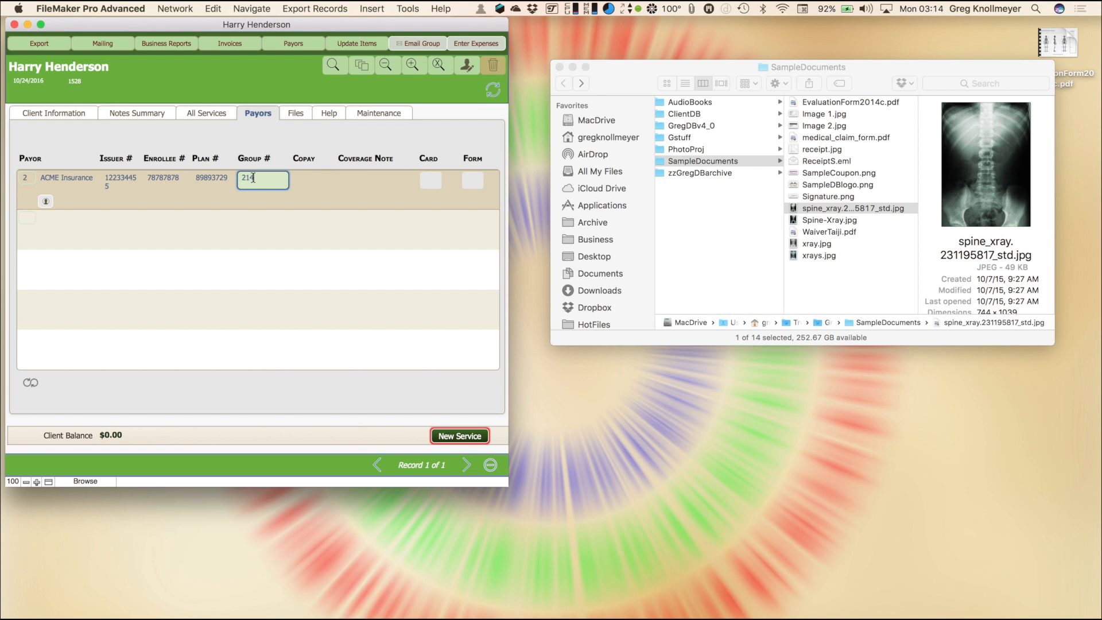
- Set the ACME Insurance copay to $15 and enter the coverage note "25 visits per yr"
left_click(309, 178)
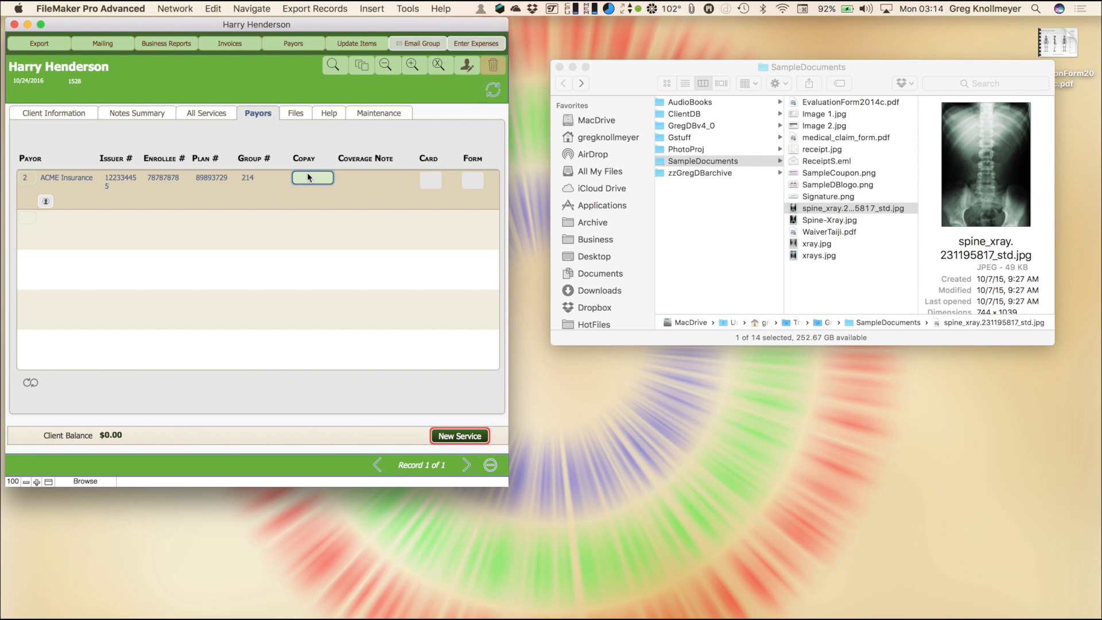
type("$15")
left_click(356, 175)
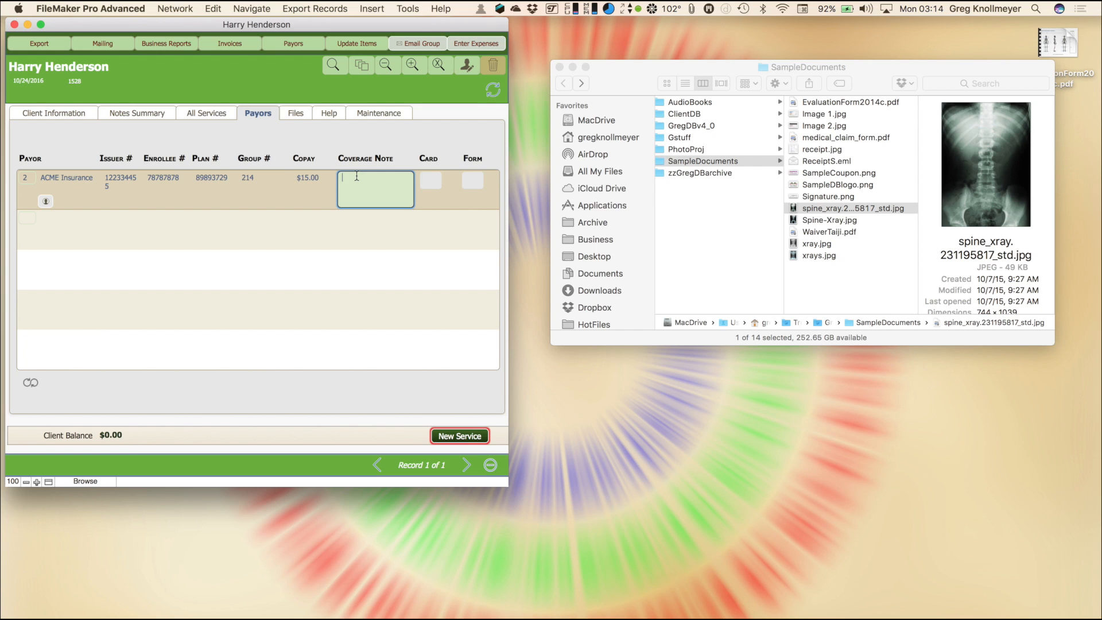
type("25 visits per yr")
- Attach the CardScan1 insurance card image to the payor's Card field and check it in a Quick Look preview
left_click(436, 183)
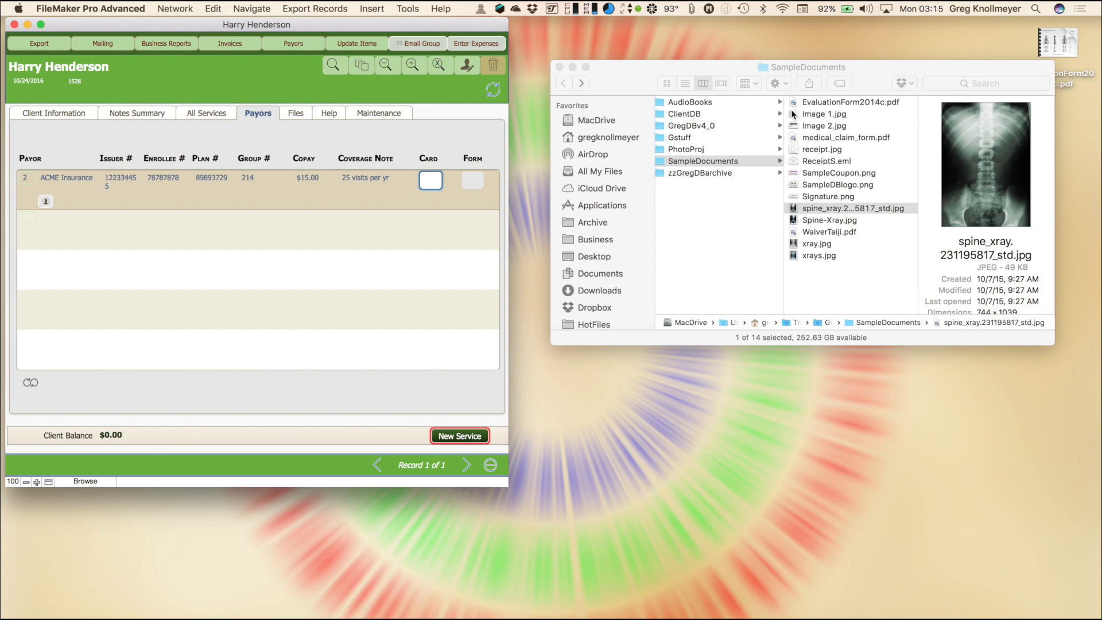
left_click_drag(466, 175, 428, 180)
left_click(450, 180)
left_click(422, 176)
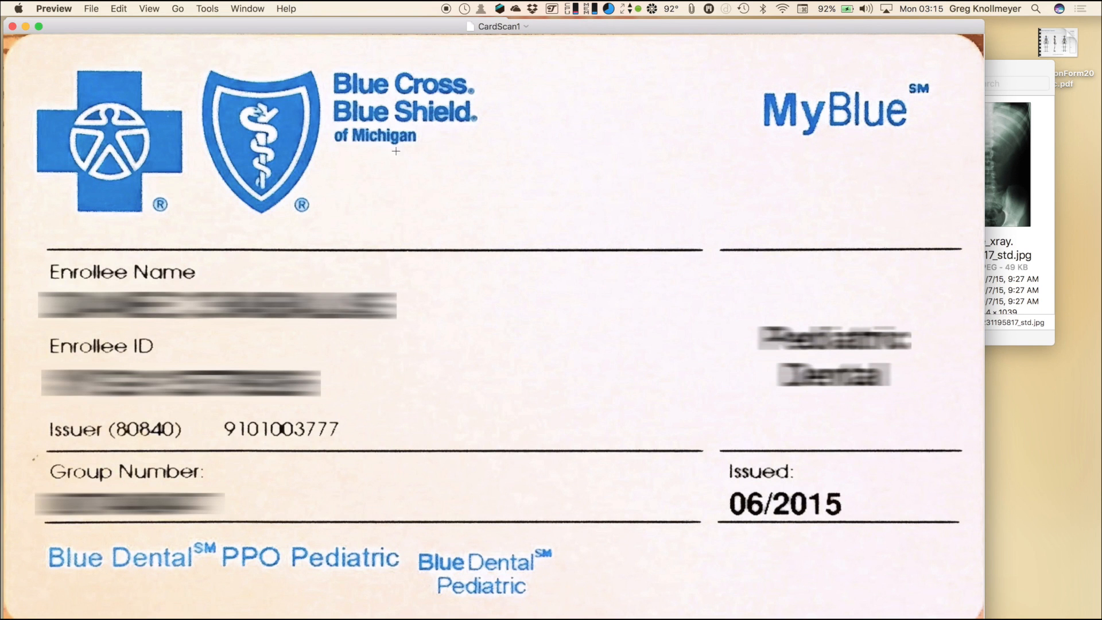
left_click(13, 27)
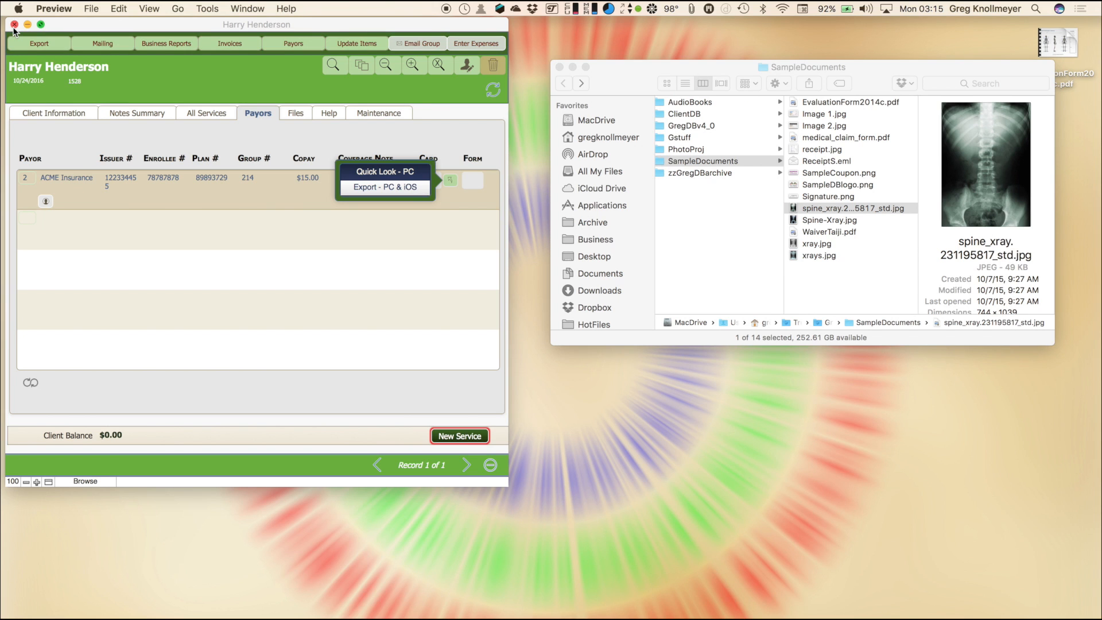
left_click(351, 146)
left_click(351, 145)
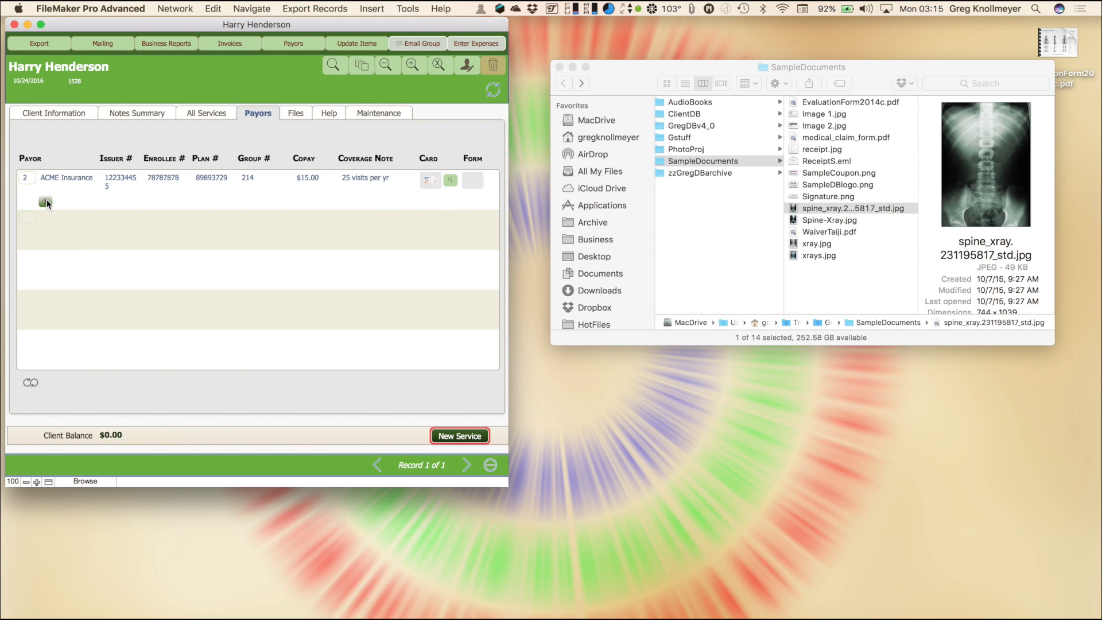
- Enter the policy holder's first and last name for the ACME Insurance payor and set the relationship to Spouse
mouse_move(47, 203)
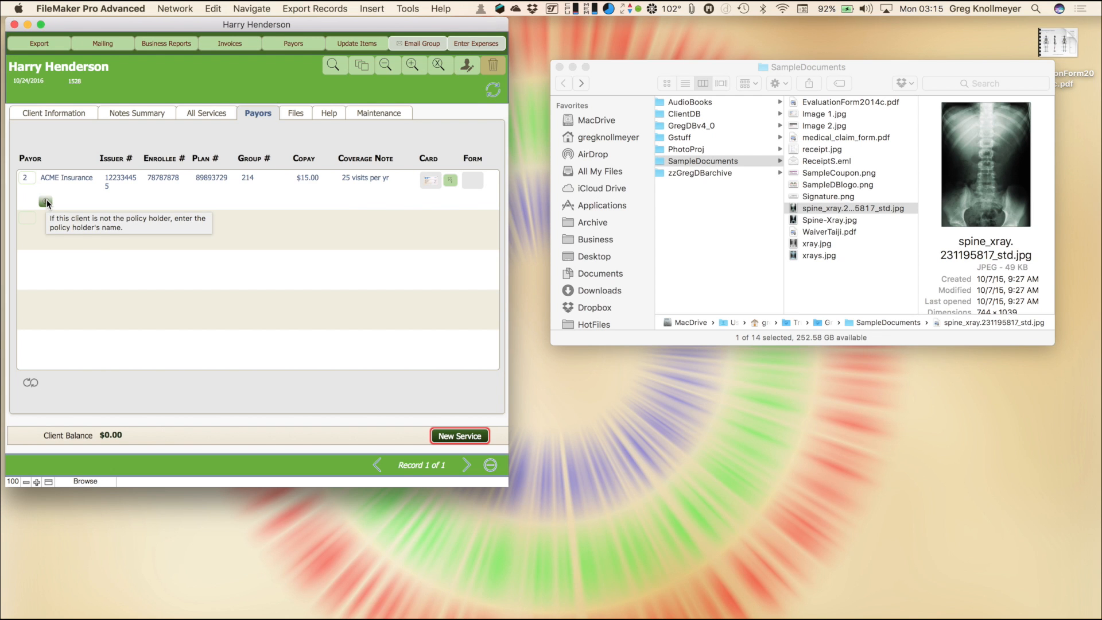
left_click(47, 202)
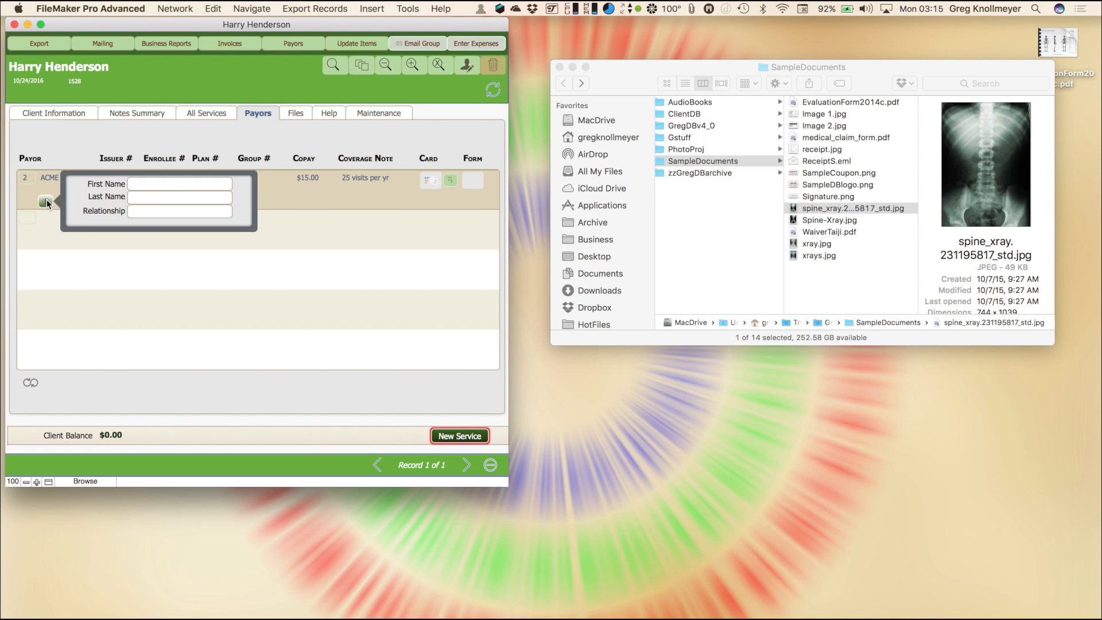
left_click(142, 181)
type("Hilla")
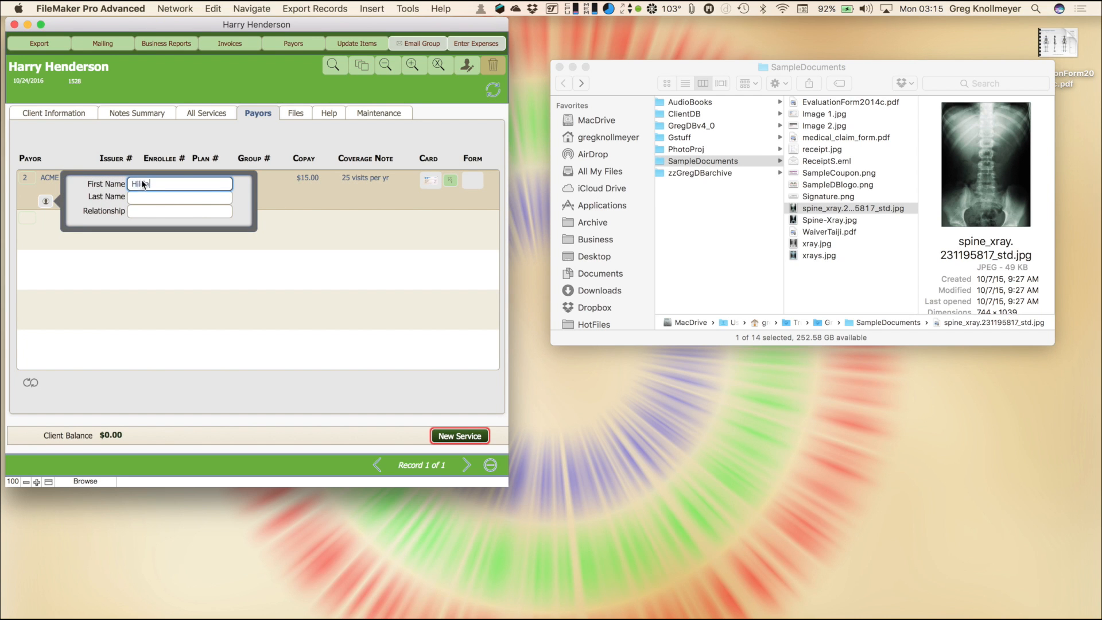
key("Tab")
type("Henderson")
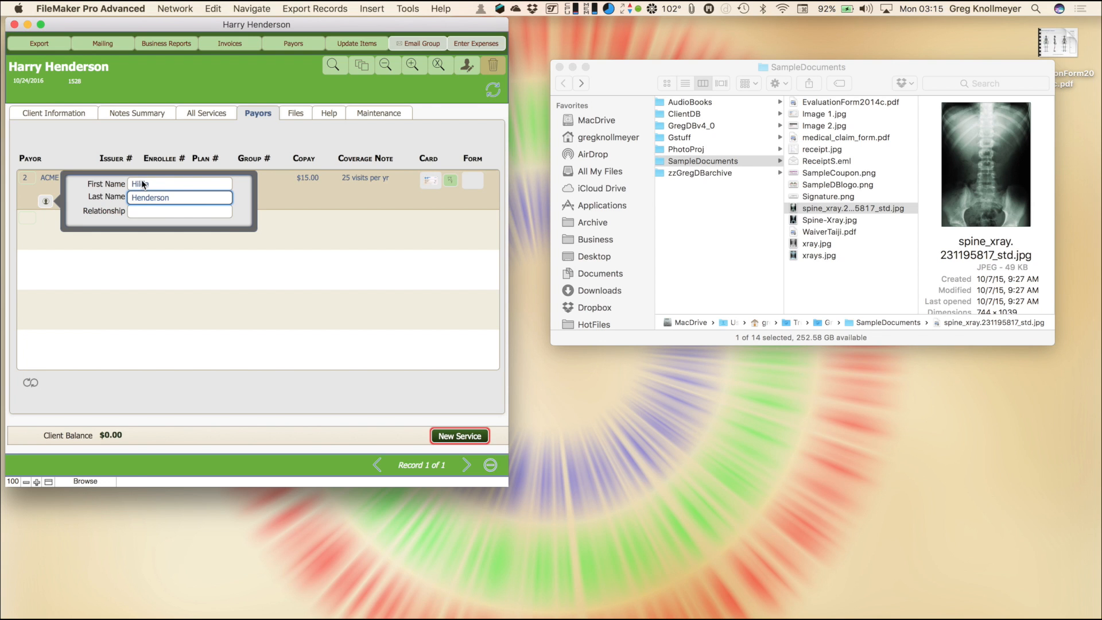
key("Tab")
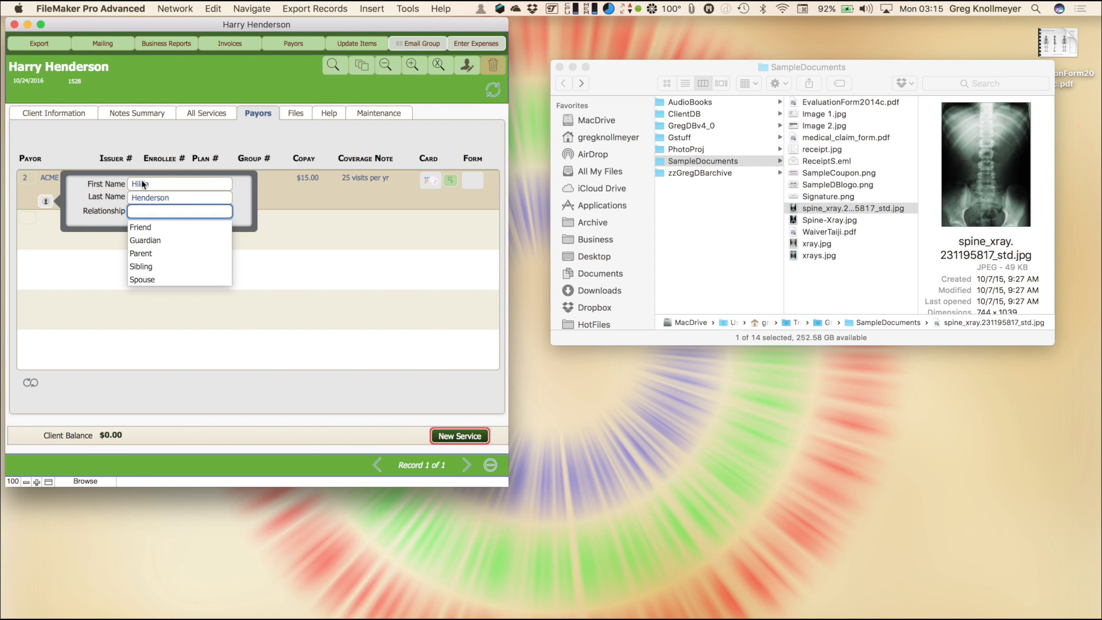
type("sp")
key("Tab")
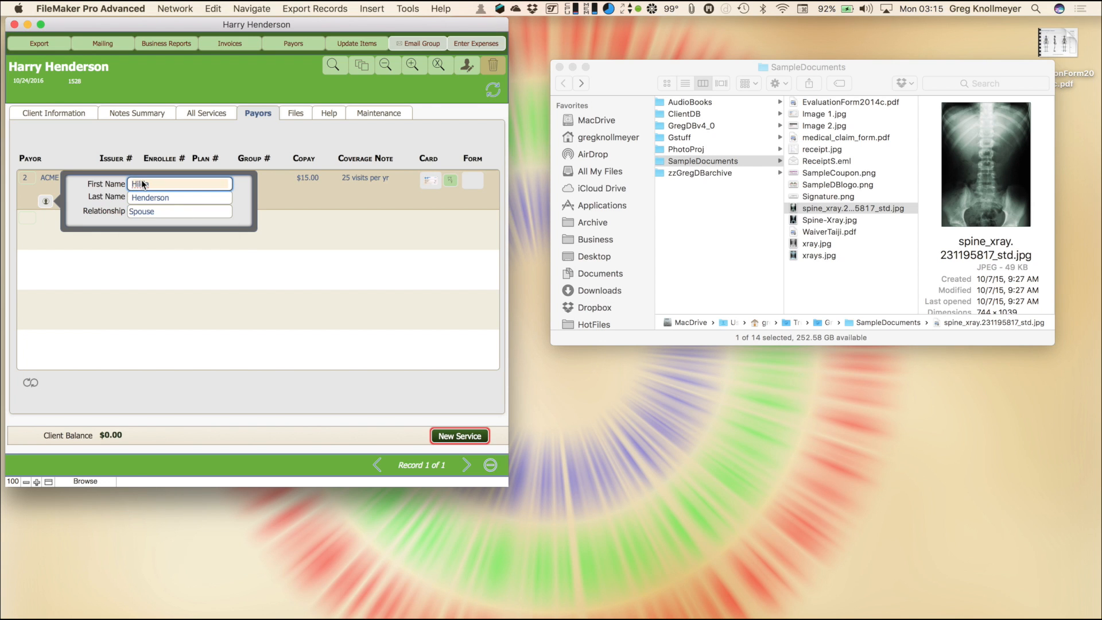
- Close the policy holder details and review the client's Files, Client Information and Help sections
left_click(272, 201)
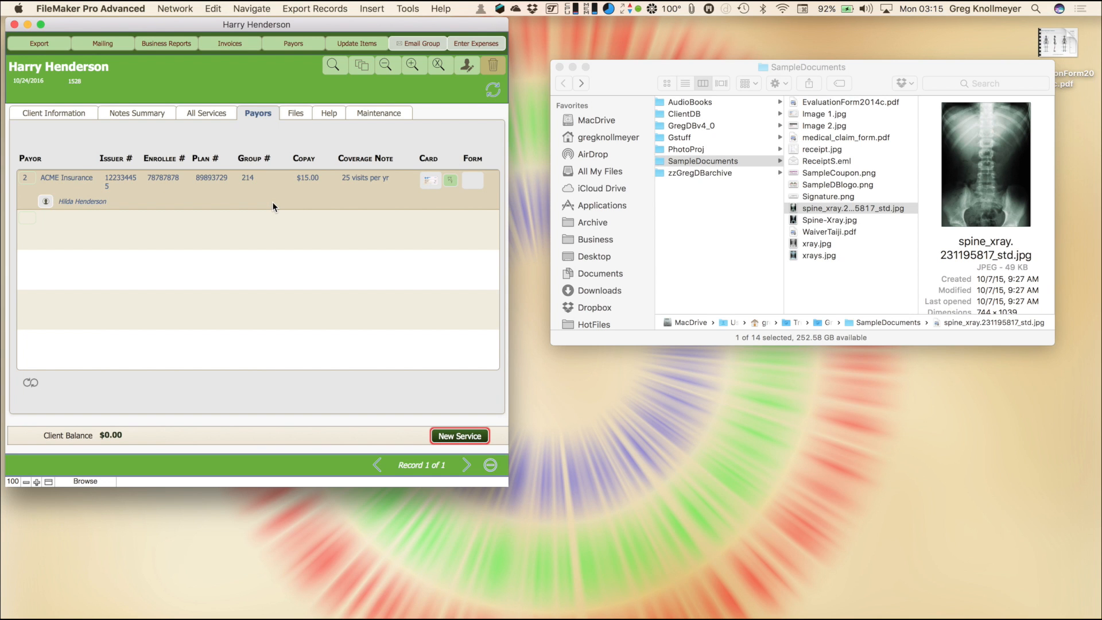
left_click(295, 114)
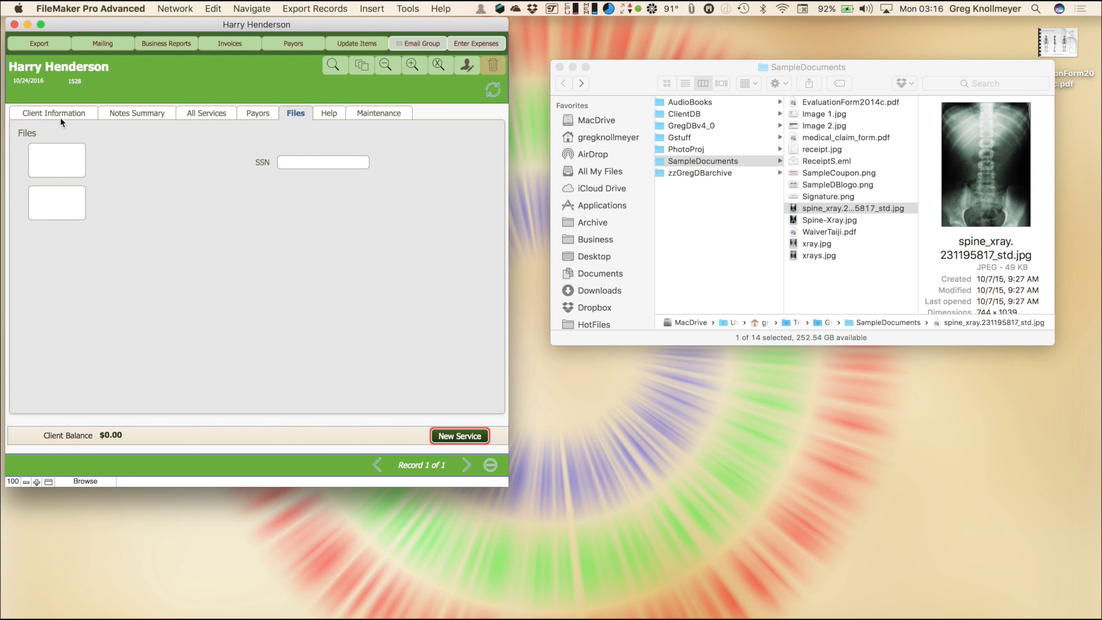
left_click(61, 114)
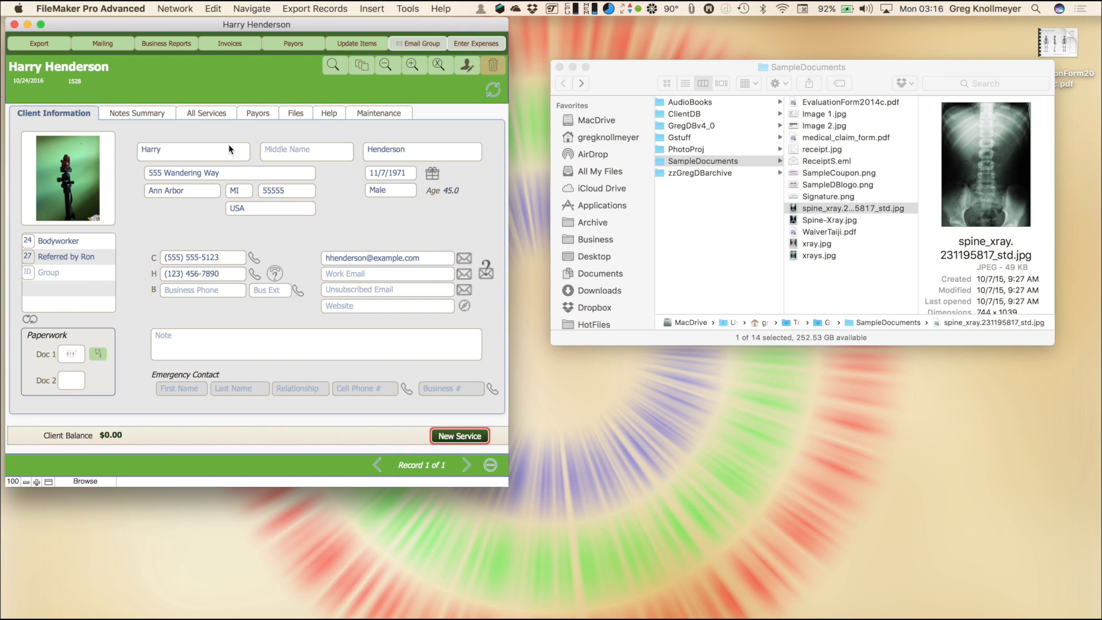
left_click(296, 113)
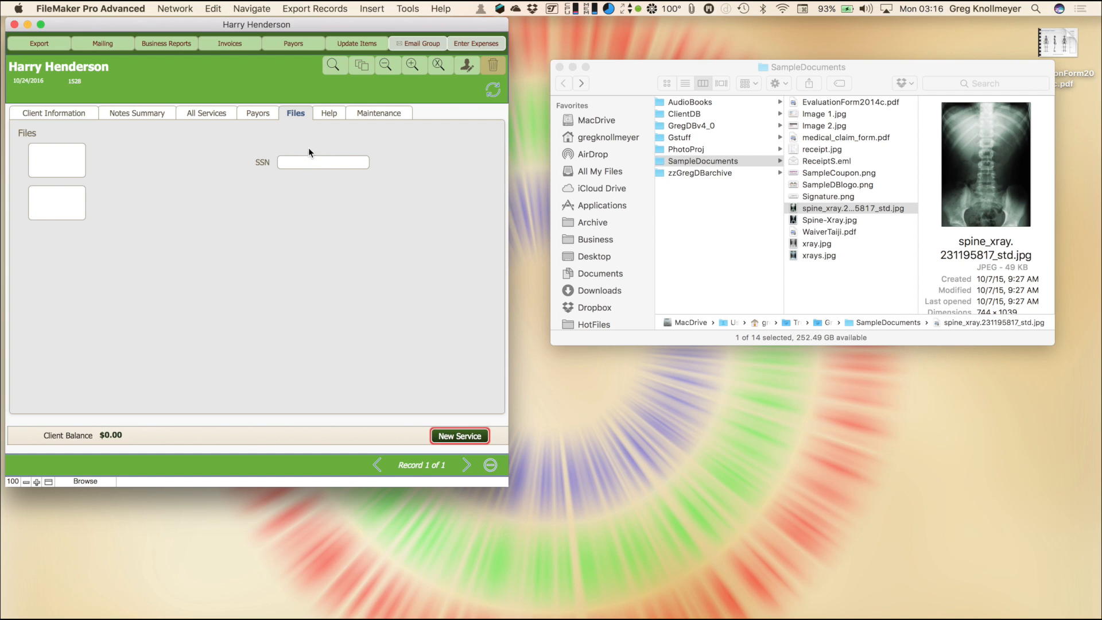
left_click(328, 114)
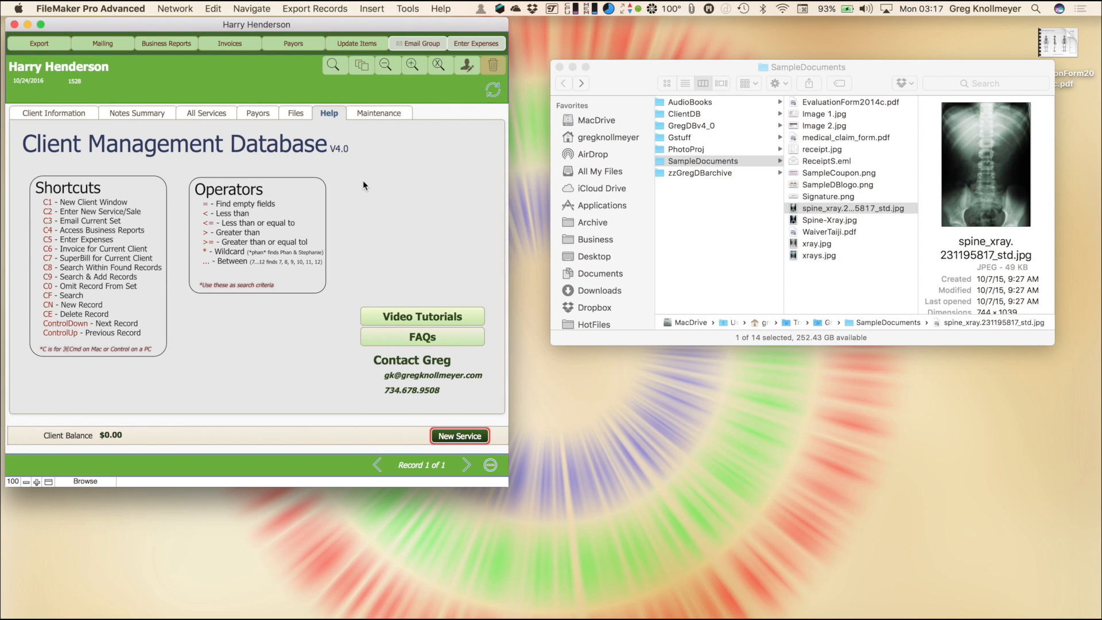
- Open an additional client window and find another client's record by last name
key("super+1")
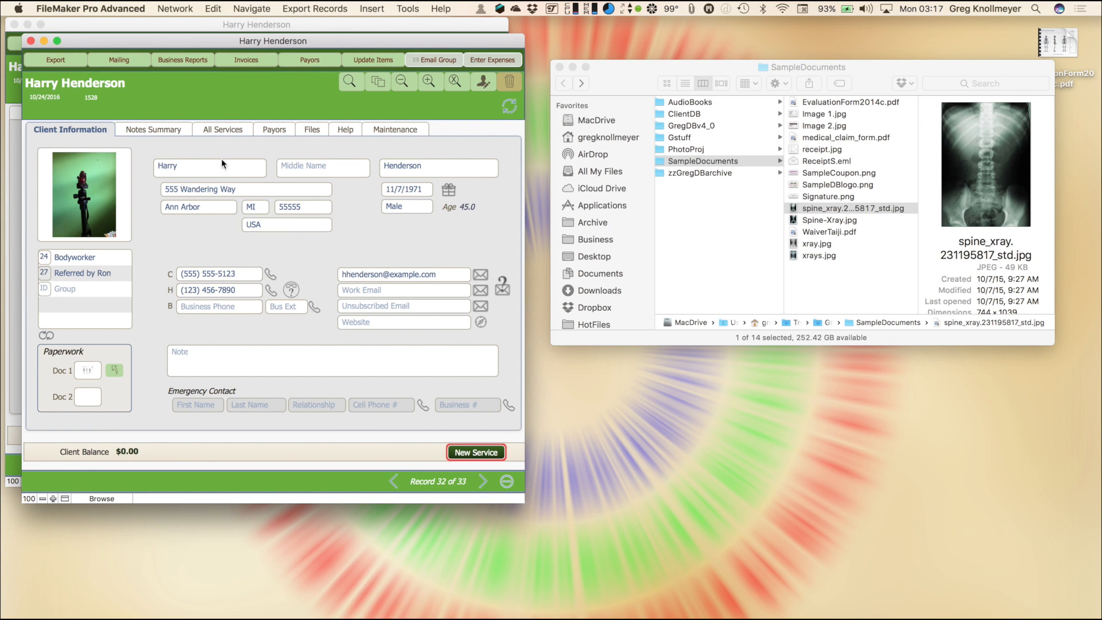
key("super+f")
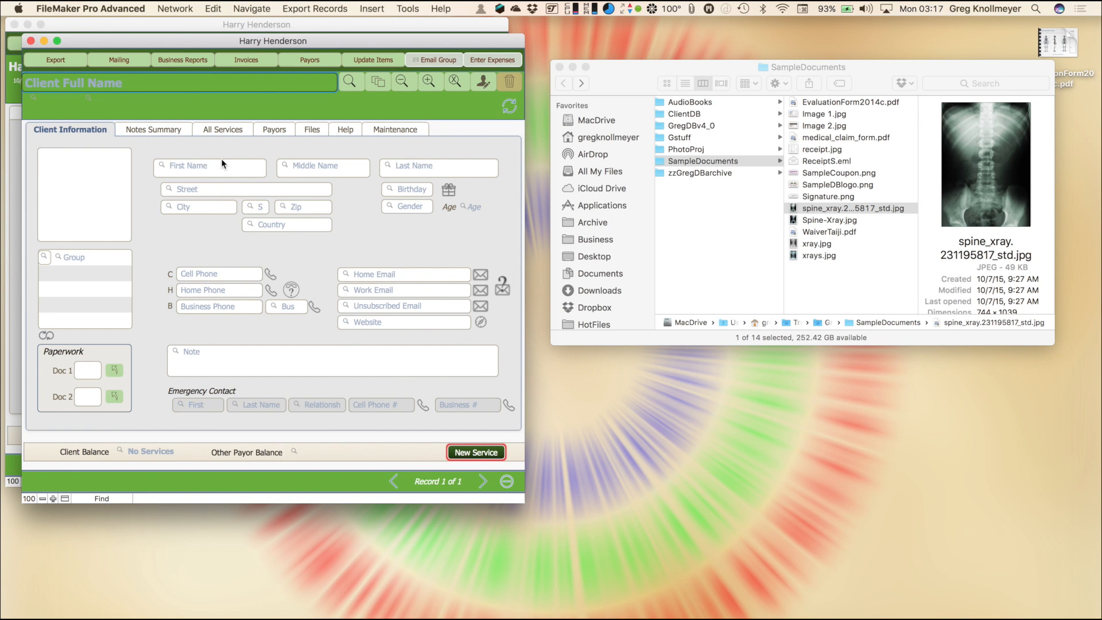
type("c")
key("BackSpace")
type("teen")
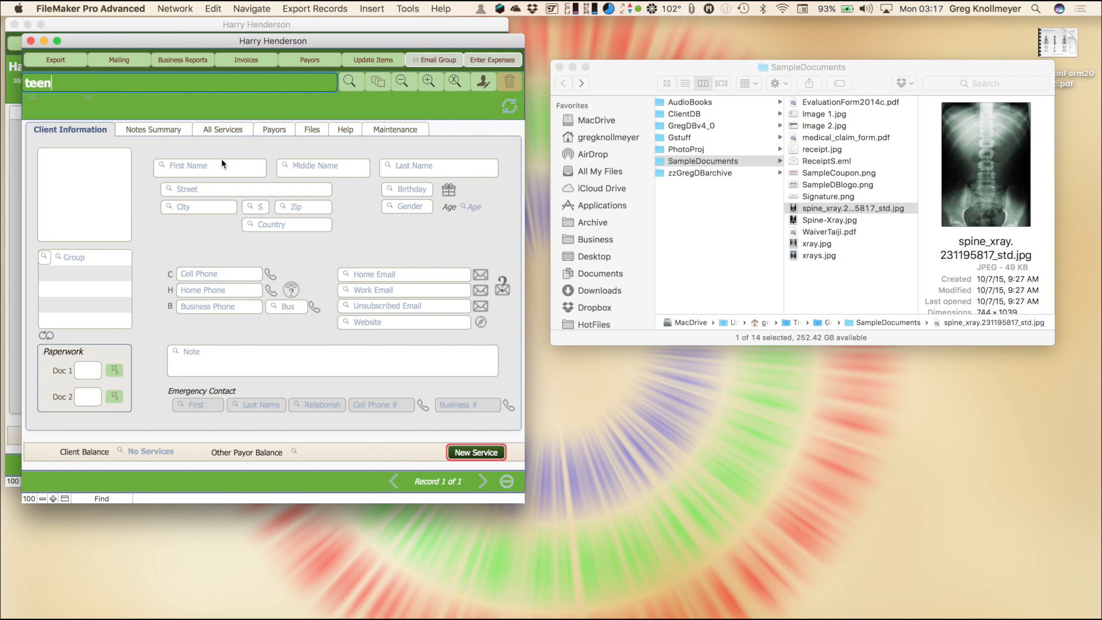
key("Return")
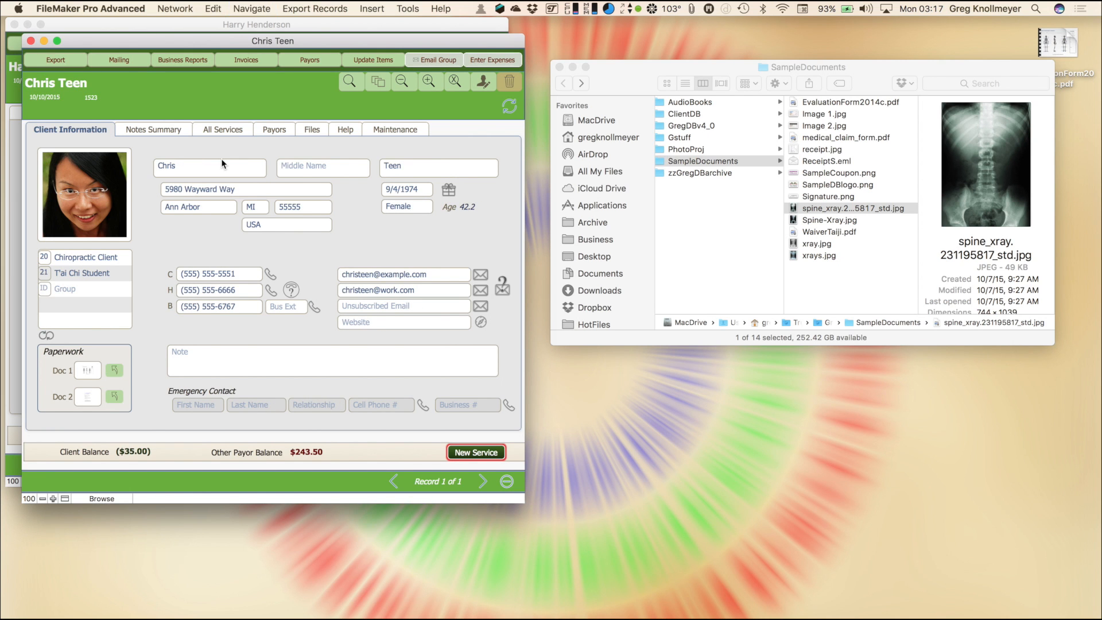
- Open a third client window and look up a different client by last name in it
key("super+1")
key("super+f")
type("tine")
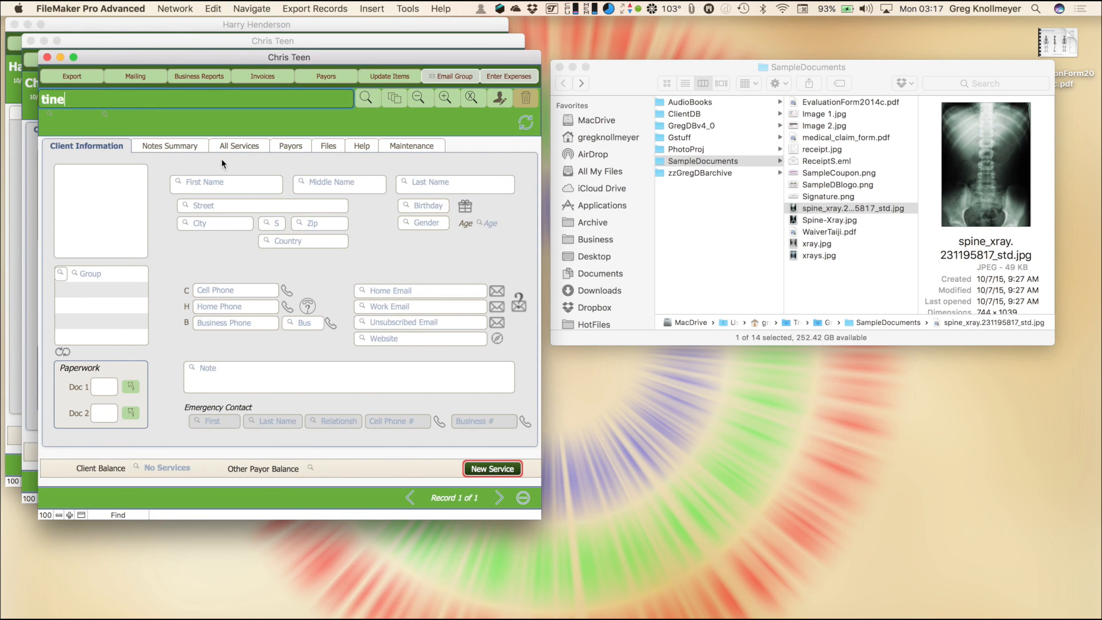
key("Return")
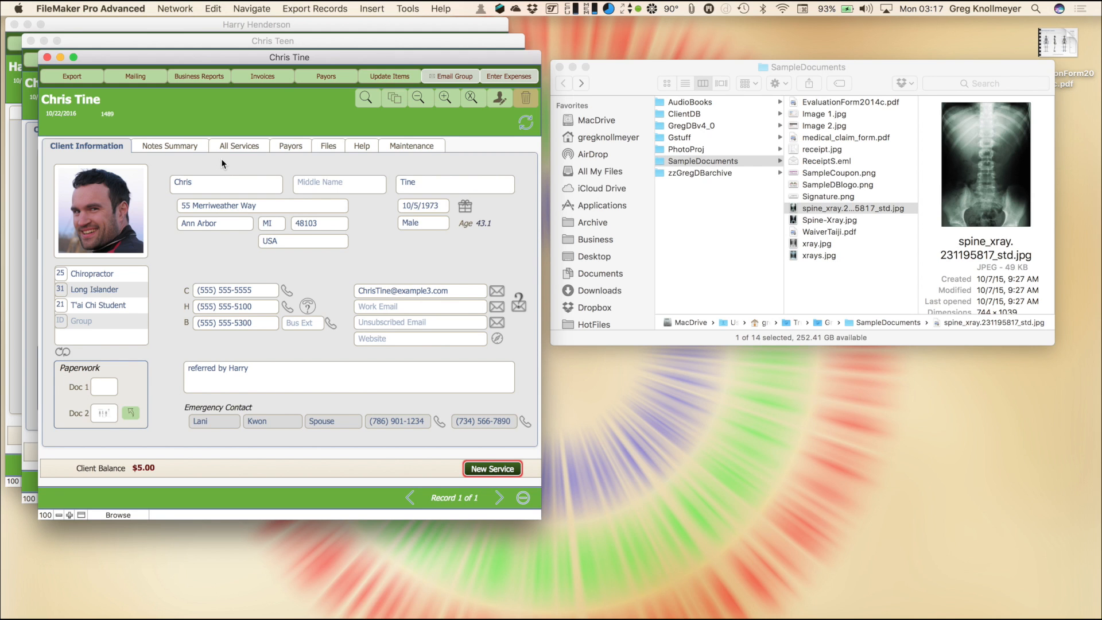
- Consult the database's help section for the shortcuts, video tutorials, FAQs and support contact e-mail
left_click(360, 148)
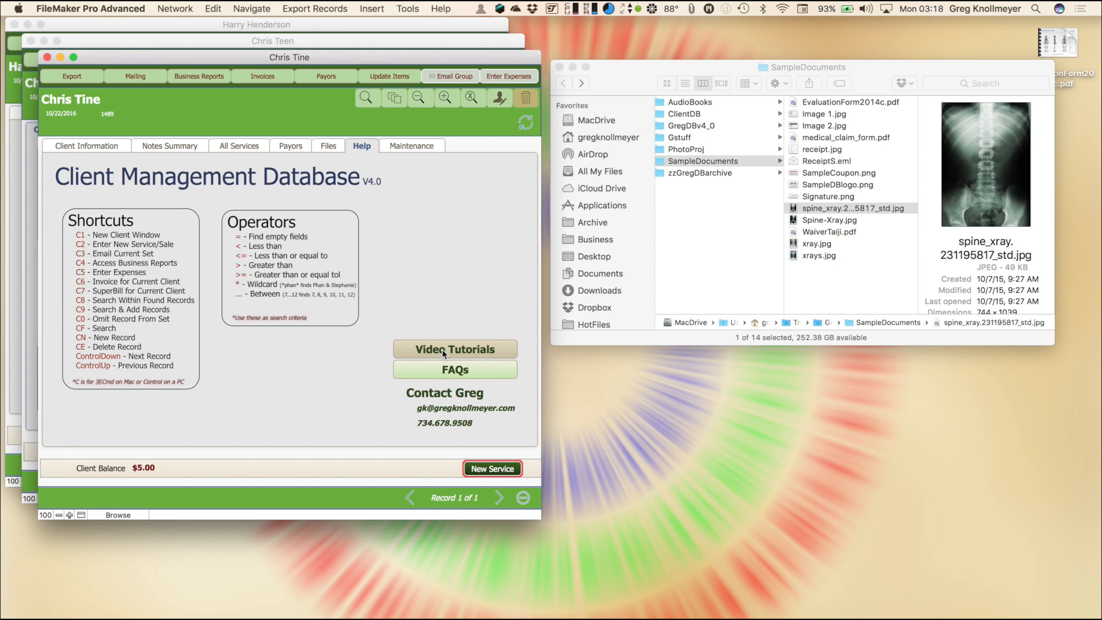
left_click(489, 408)
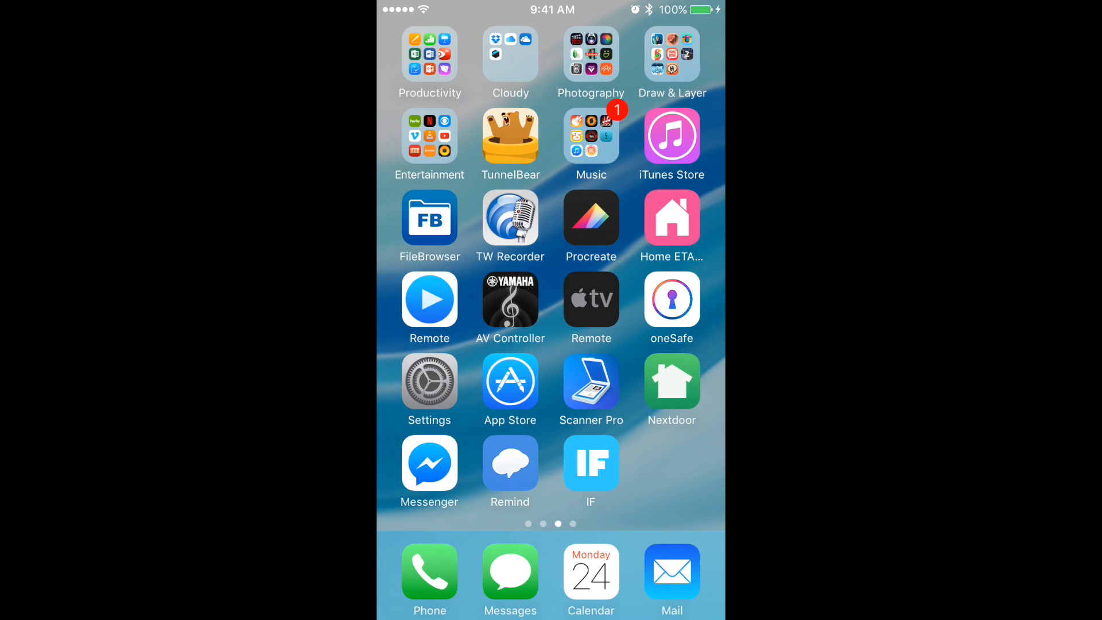
- Switch to Scanner Pro on the phone and scan the two-page waiver form in Black & White
left_click(591, 381)
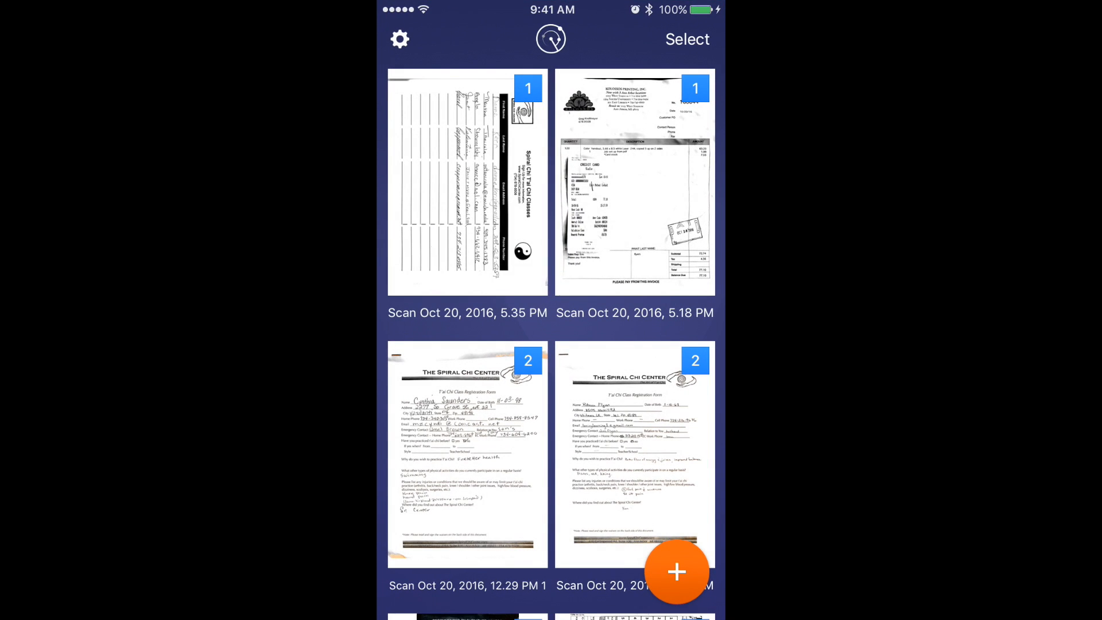
left_click(677, 571)
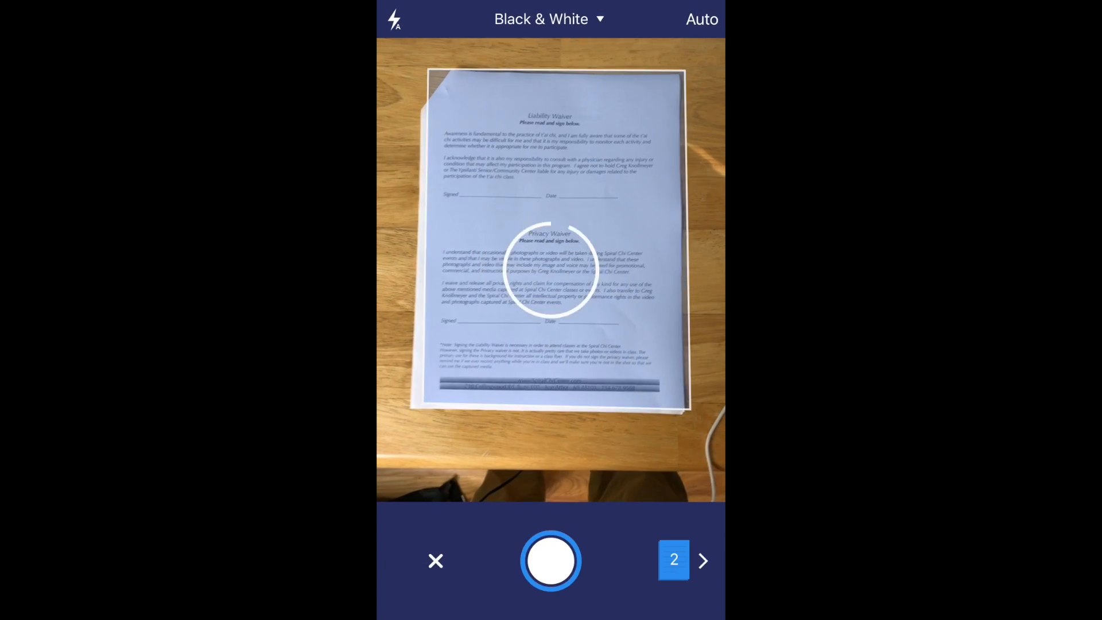
left_click(684, 561)
left_click(417, 39)
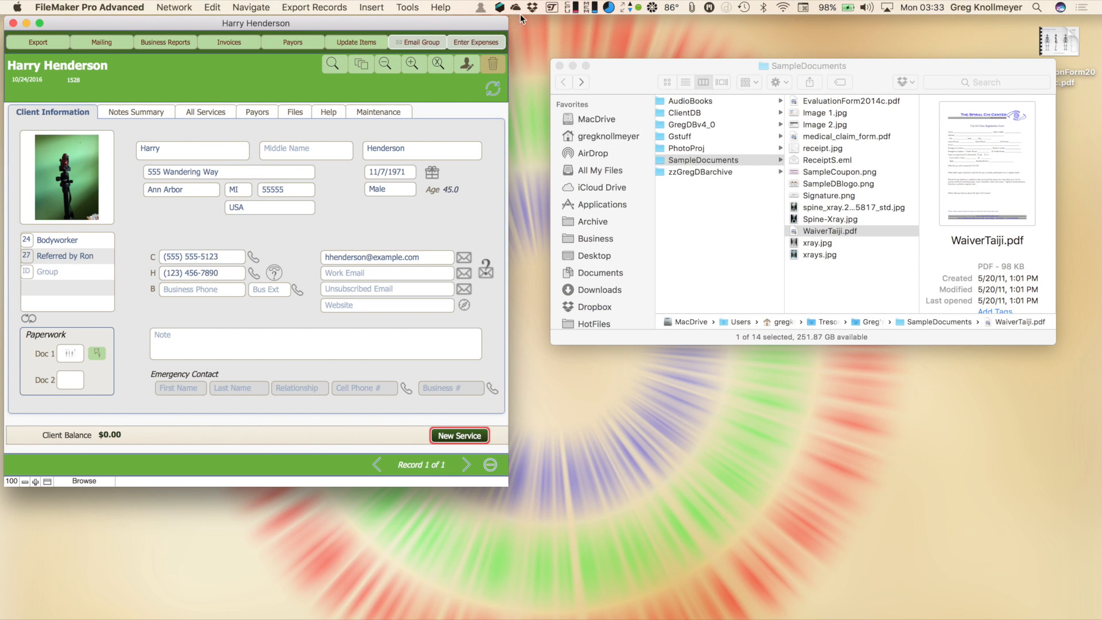
- Check Dropbox's recently changed files on the computer and open Scan Oct 24, 2016, 3.26 PM.pdf
left_click(534, 10)
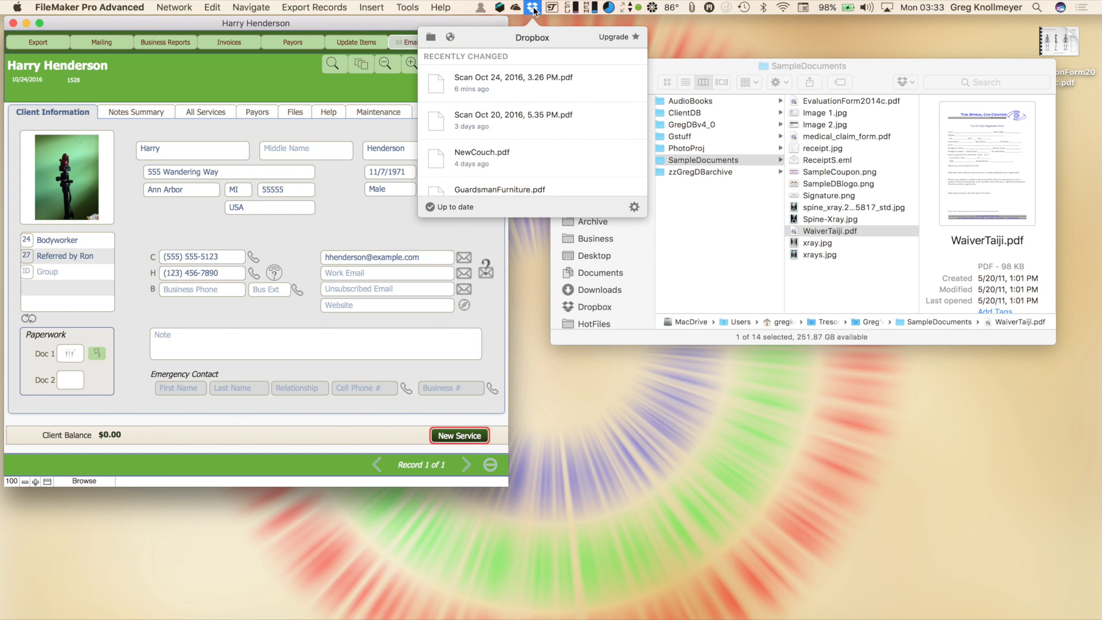
left_click(505, 79)
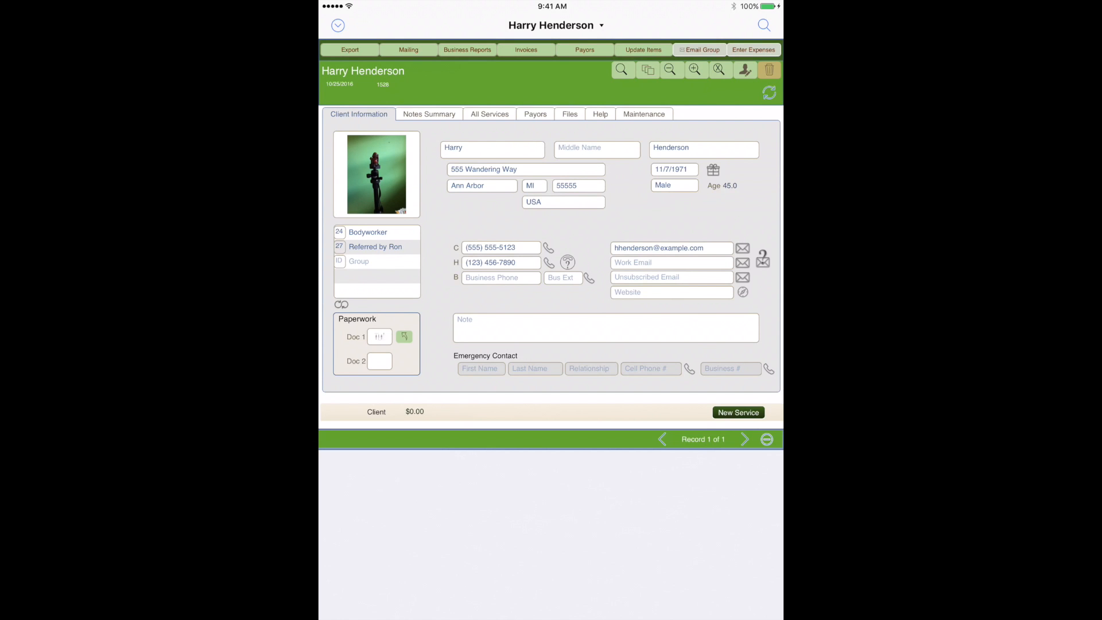
- On the iPad, import Scan Oct 24, 2016, 3.26 PM.pdf from Dropbox into the client's Doc 2 paperwork field and view it
left_click(379, 361)
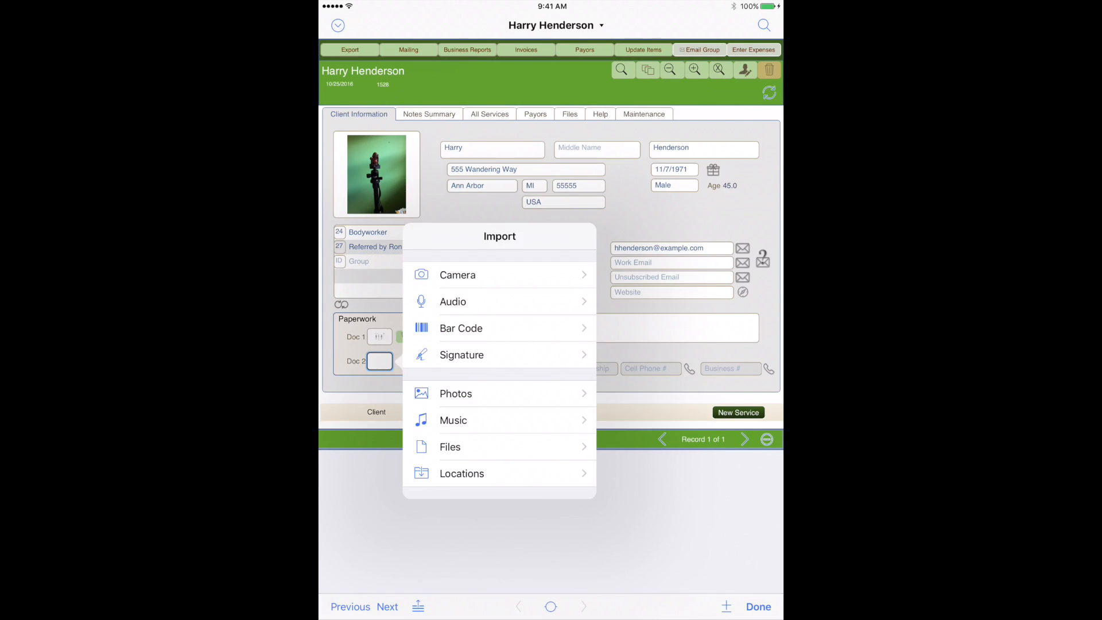
left_click(462, 473)
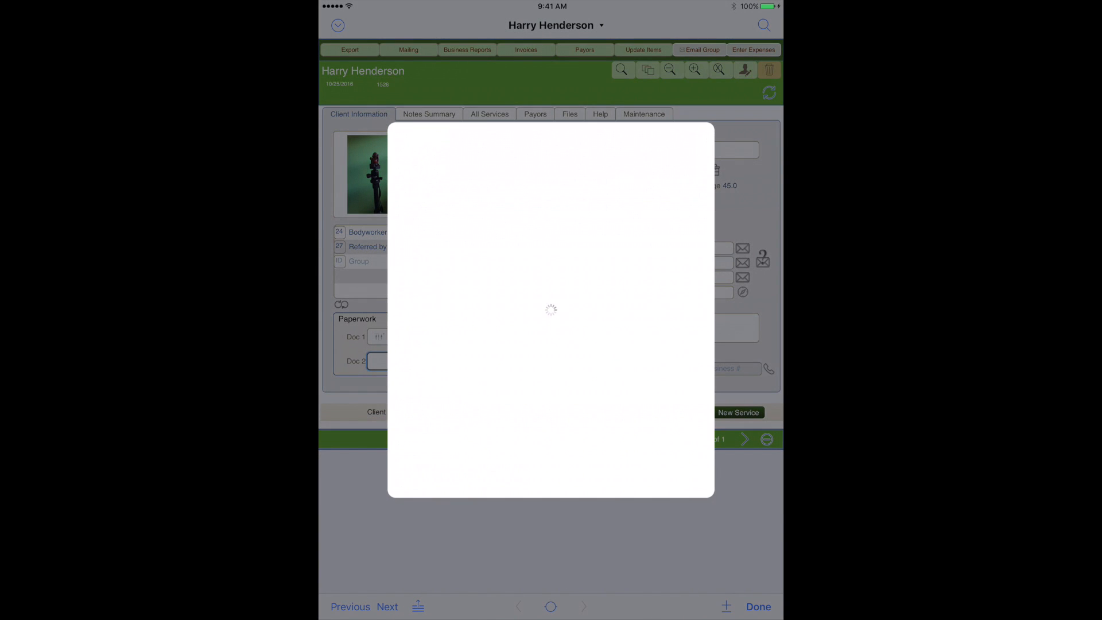
left_click(422, 135)
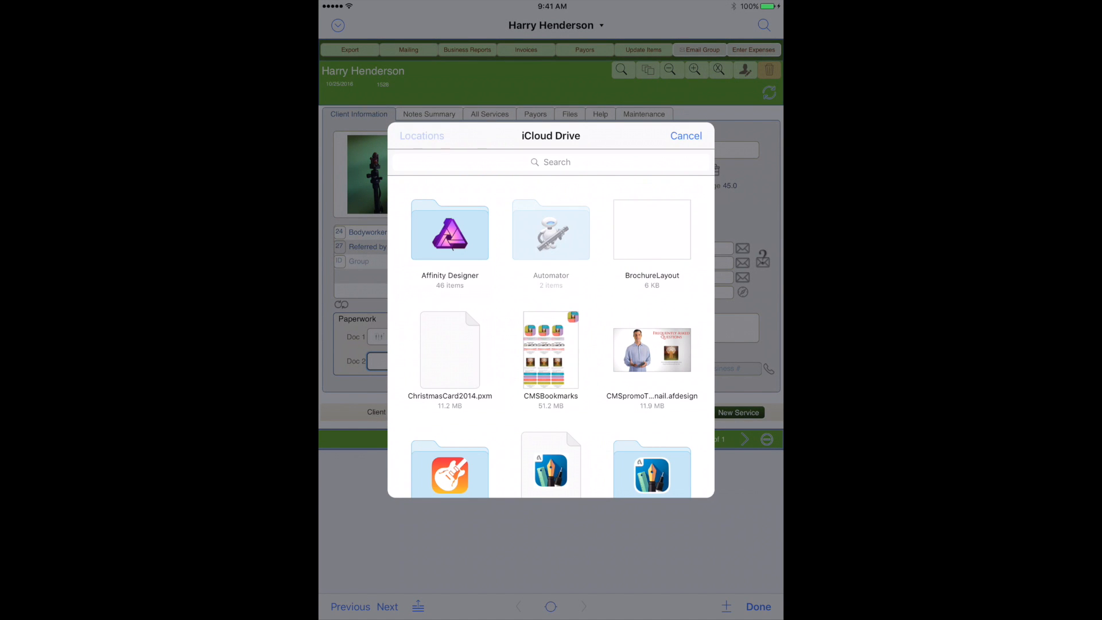
left_click(436, 189)
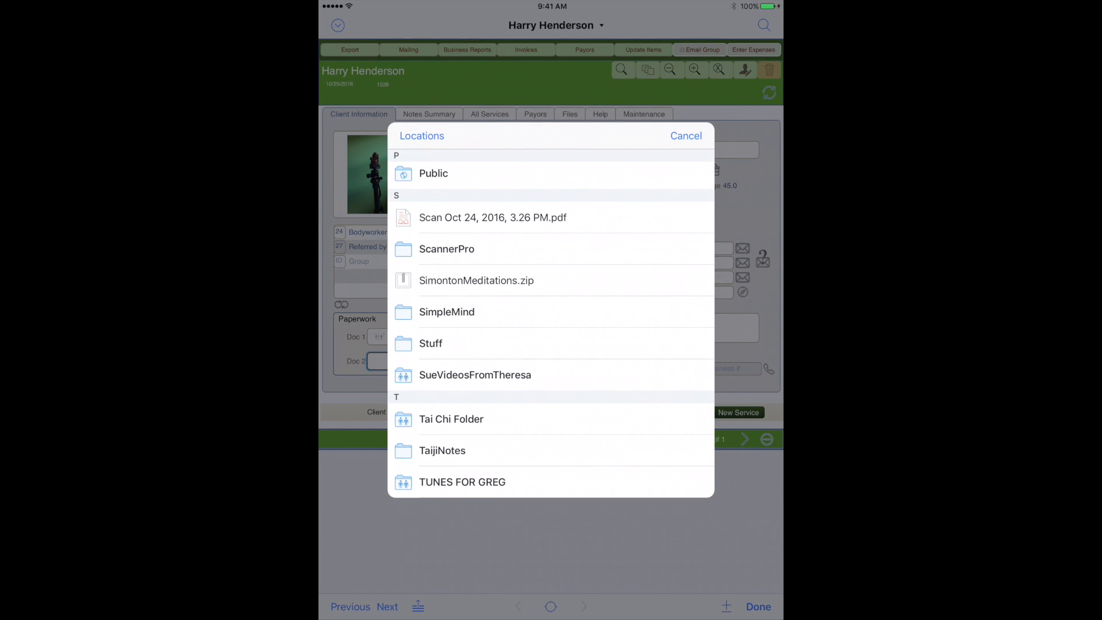
left_click(492, 217)
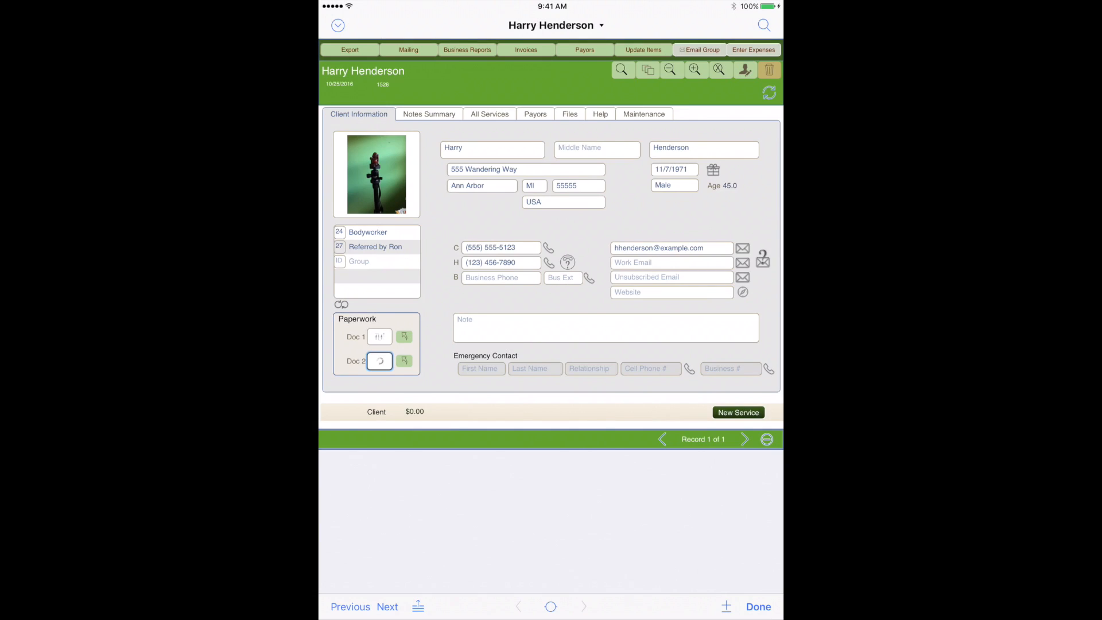
left_click(379, 361)
left_click(451, 328)
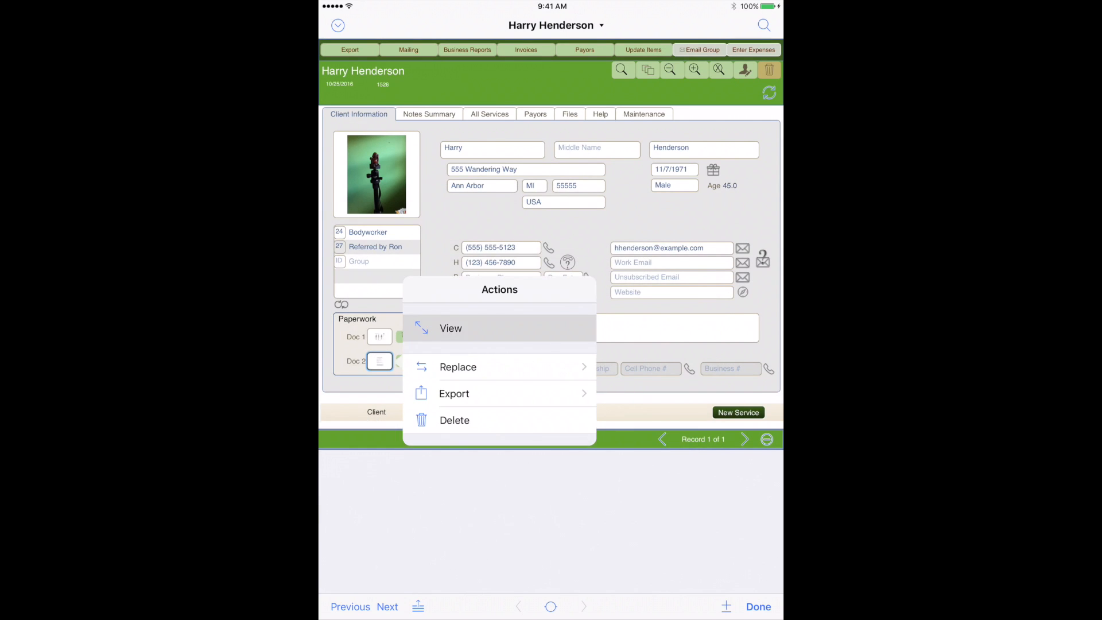